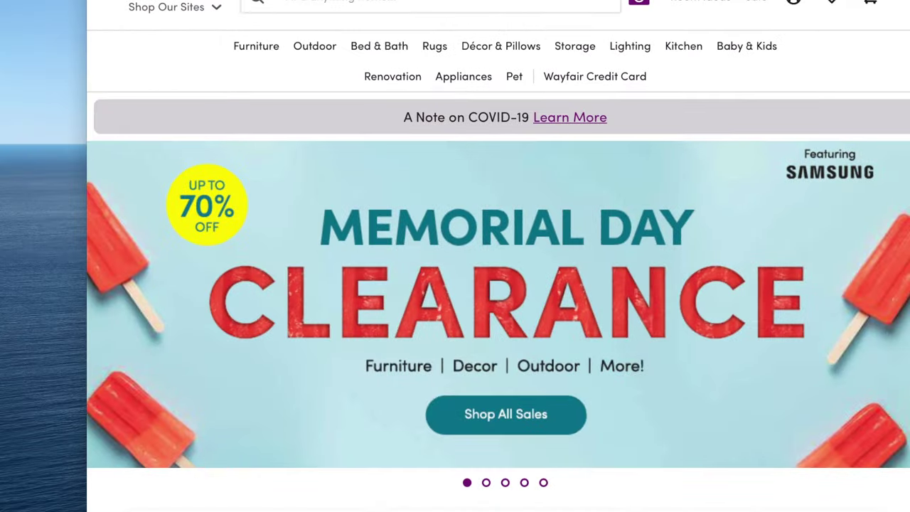
Step: Save the upholstered canopy bed's product photo from Wayfair into the design board demo folder
{"action": "scroll", "coordinate": [498, 285], "scroll_direction": "down", "scroll_amount": 5}
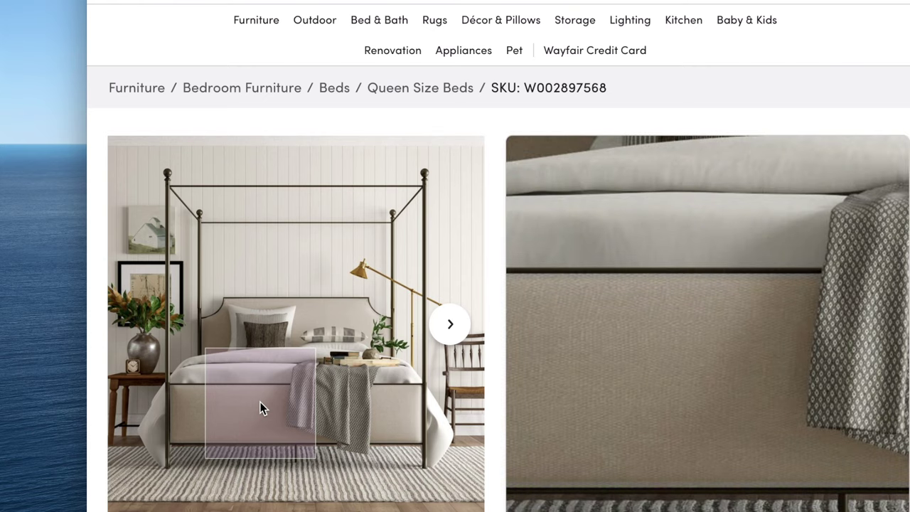
{"action": "right_click", "coordinate": [259, 402]}
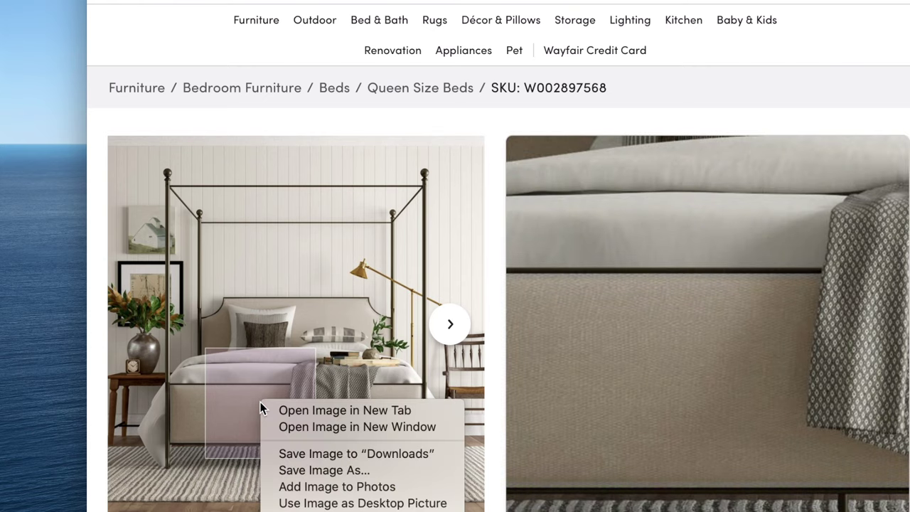
{"action": "left_click", "coordinate": [320, 470]}
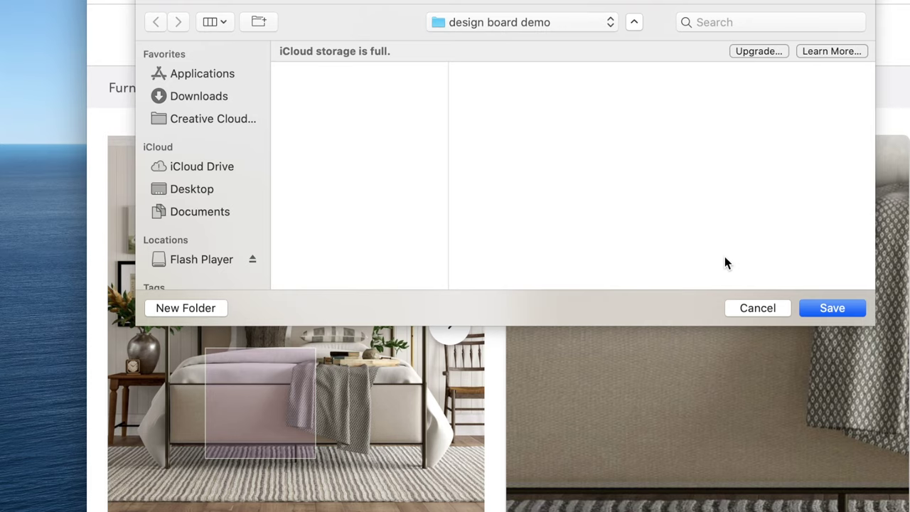
{"action": "left_click", "coordinate": [832, 308]}
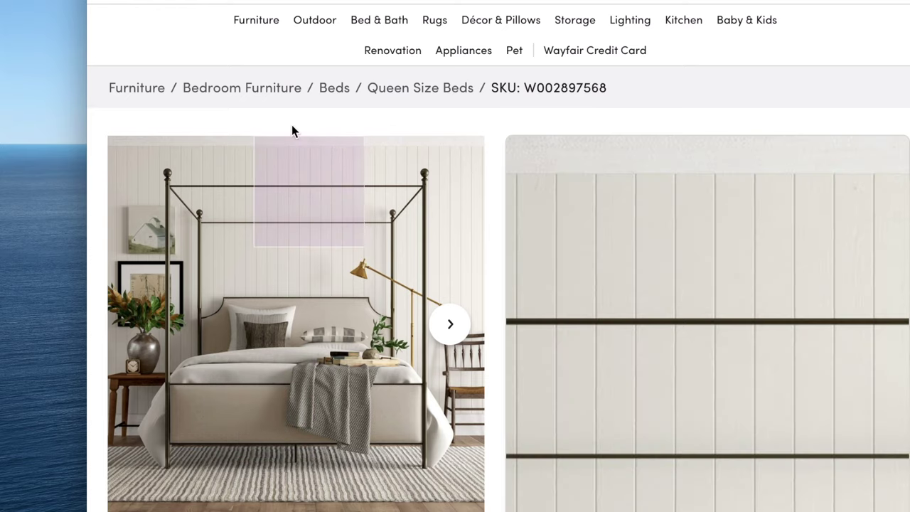
Step: Save the Skye Oriental Terracotta Area Rug's product image into the design board demo folder
{"action": "key", "text": "super+bracketleft"}
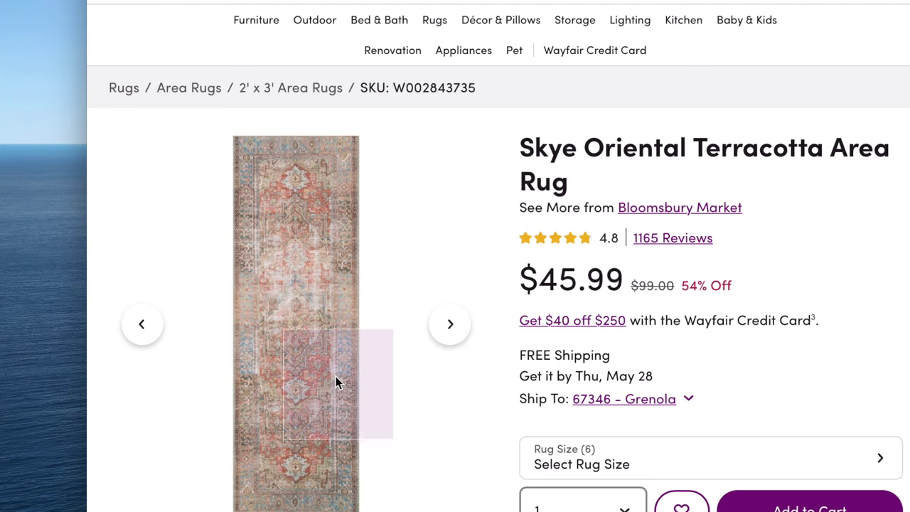
{"action": "mouse_move", "coordinate": [336, 377]}
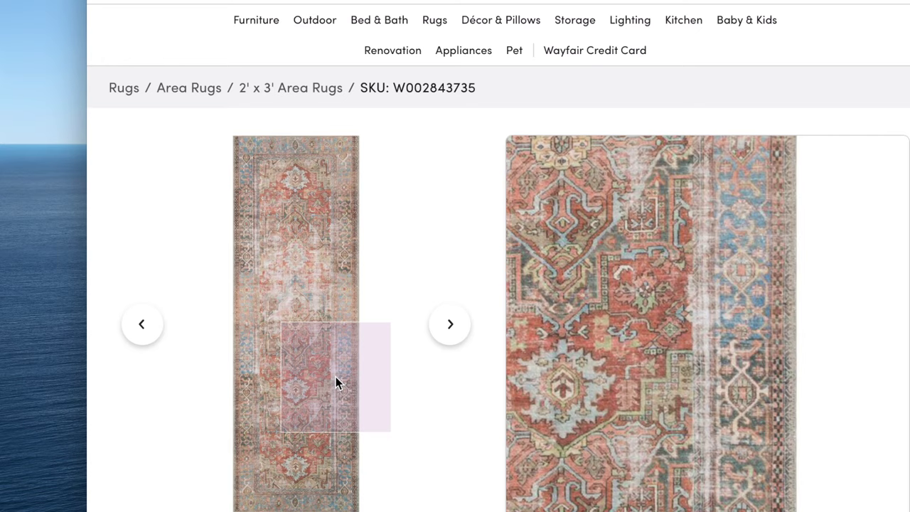
{"action": "right_click", "coordinate": [336, 377]}
{"action": "left_click", "coordinate": [403, 445]}
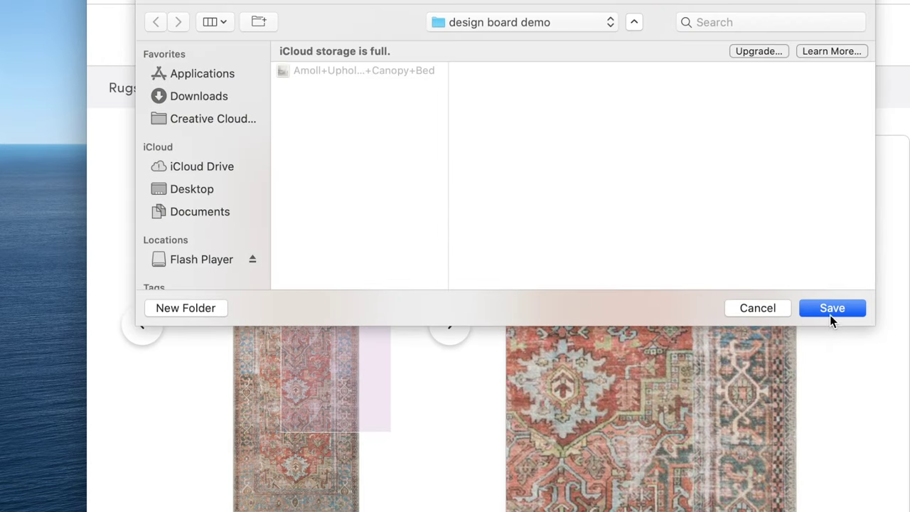
{"action": "left_click", "coordinate": [829, 313]}
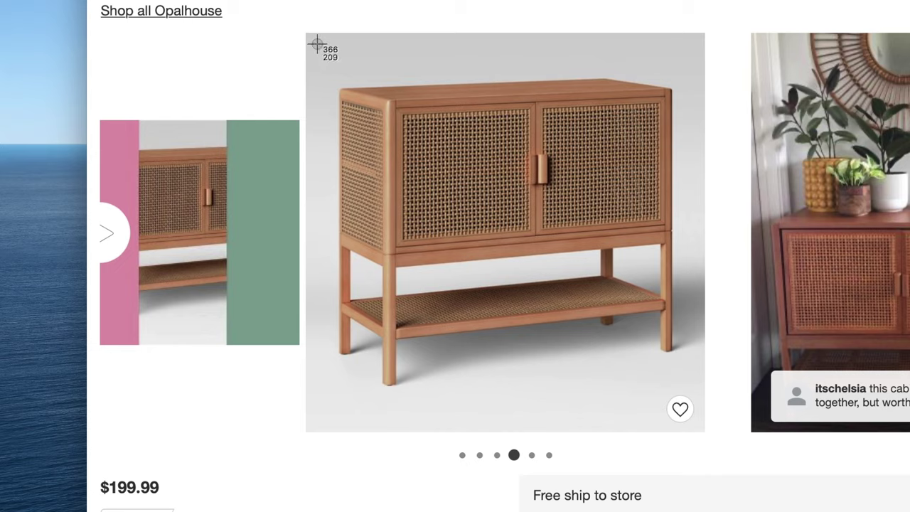
Step: Capture cropped screenshots of the cane cabinet's main photo and the Delavan Tripod Table Lamp's main photo on Target
{"action": "left_click_drag", "start_coordinate": [311, 39], "coordinate": [701, 430]}
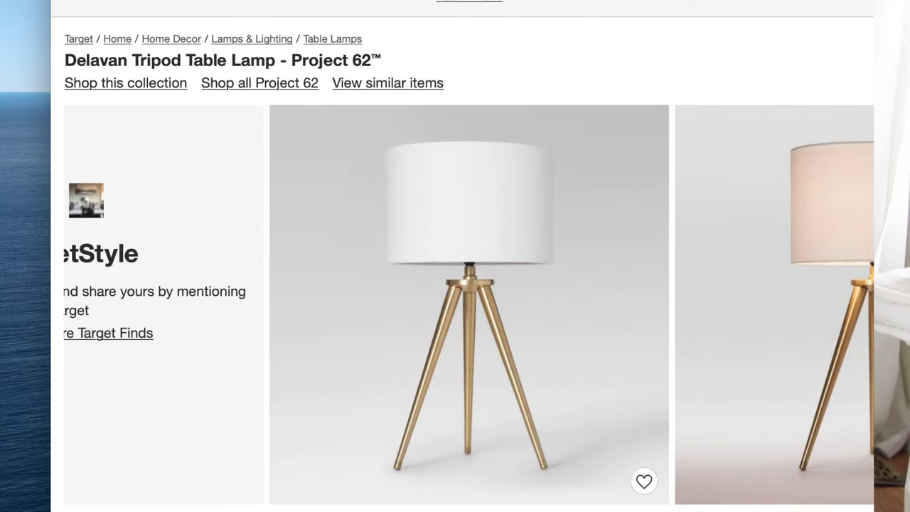
{"action": "left_click_drag", "start_coordinate": [279, 113], "coordinate": [664, 496]}
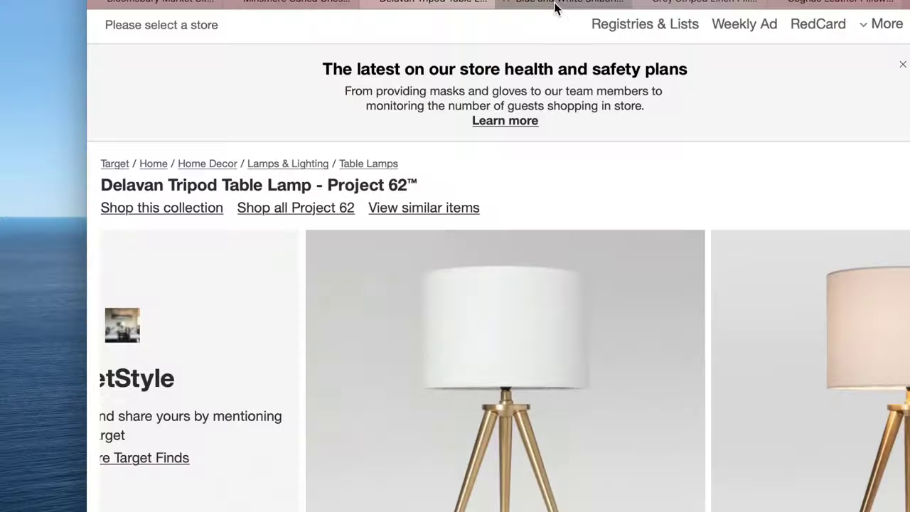
Step: Look through the Blue and White Shibori Print Pillow Cover's photos on Etsy and save the first one into the design board demo folder
{"action": "left_click", "coordinate": [555, 9]}
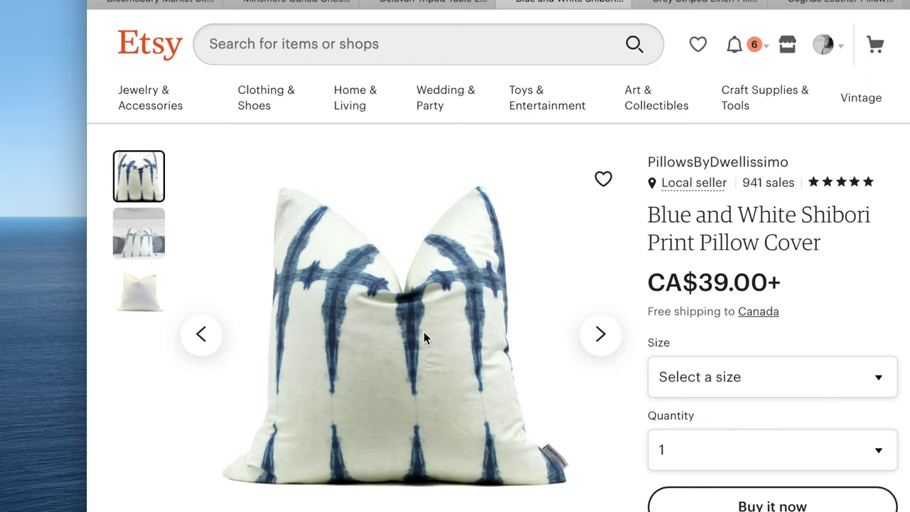
{"action": "left_click", "coordinate": [135, 233]}
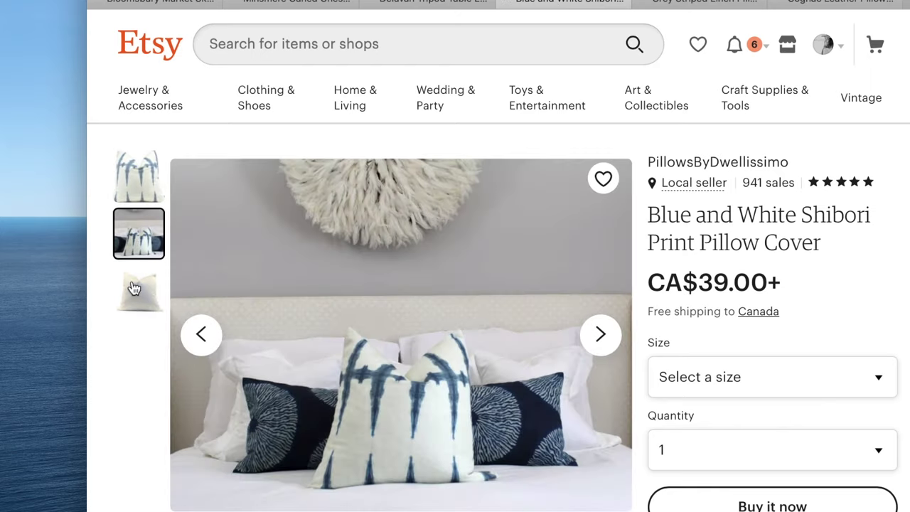
{"action": "left_click", "coordinate": [135, 292]}
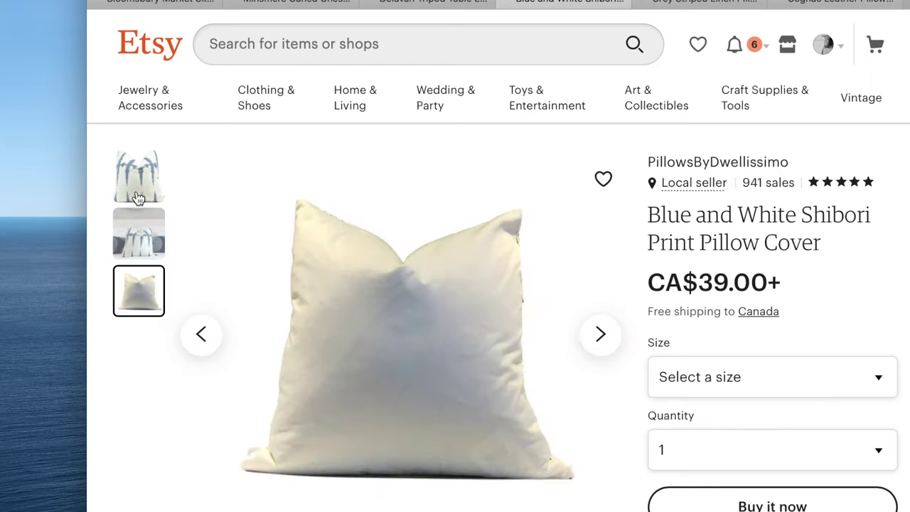
{"action": "left_click", "coordinate": [137, 188]}
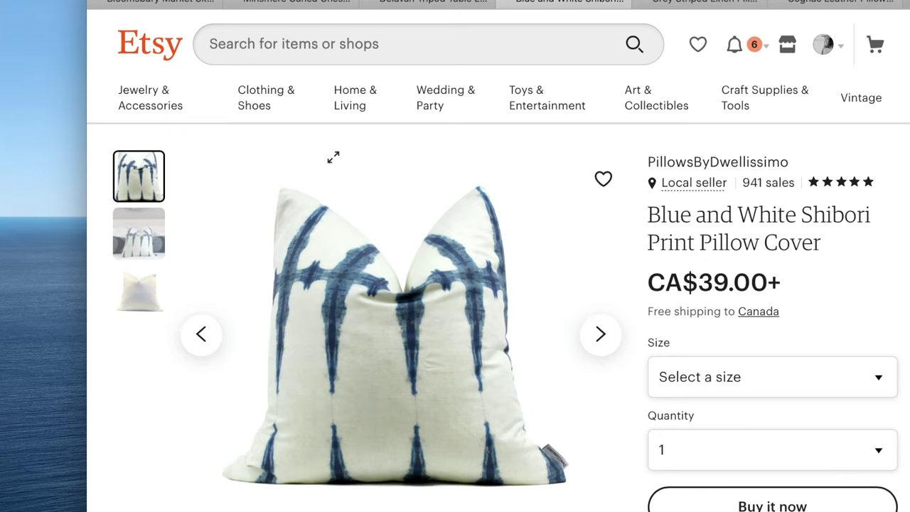
{"action": "right_click", "coordinate": [336, 260]}
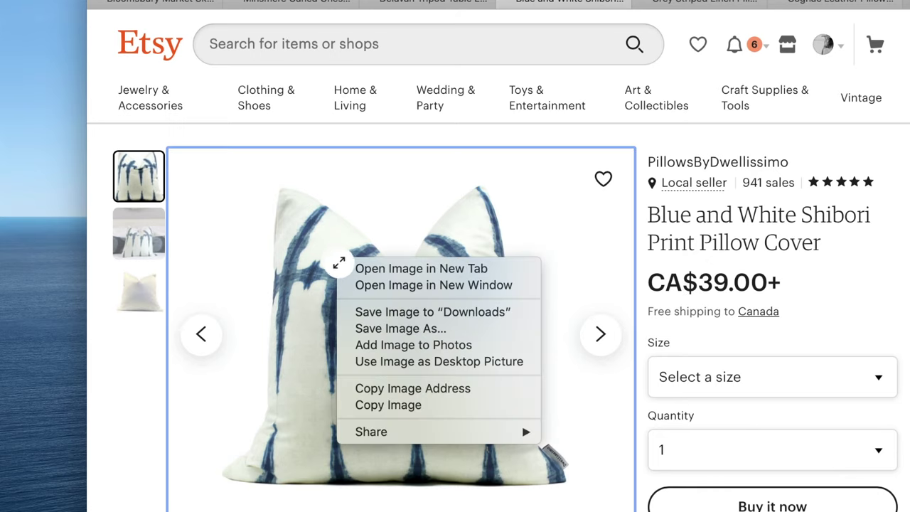
{"action": "left_click", "coordinate": [413, 328]}
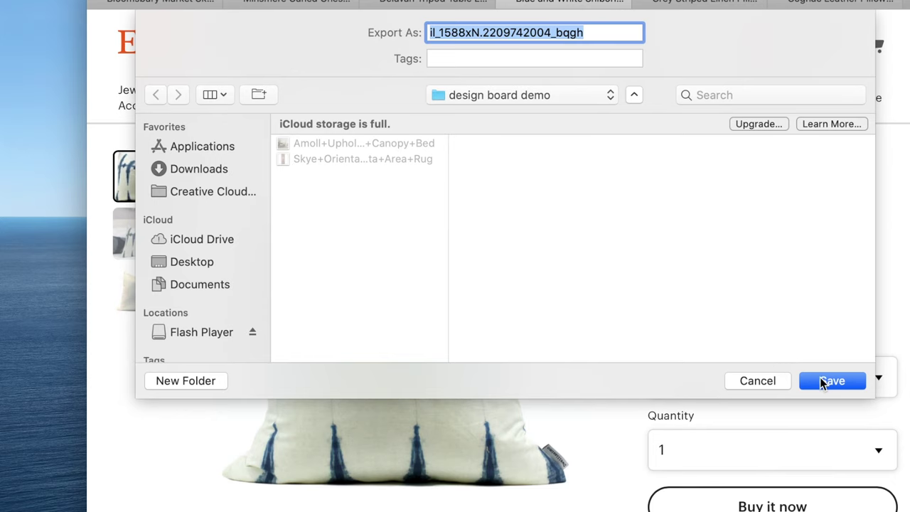
{"action": "left_click", "coordinate": [830, 381]}
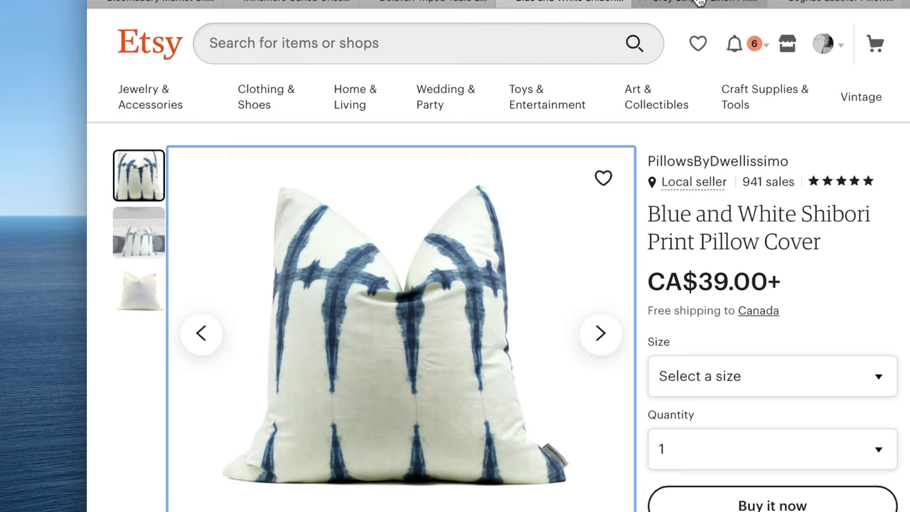
Step: Browse the Grey Striped Linen Pillow Cover's photos on Etsy and save the fifth, full-pillow view into the design board demo folder
{"action": "left_click", "coordinate": [699, 3]}
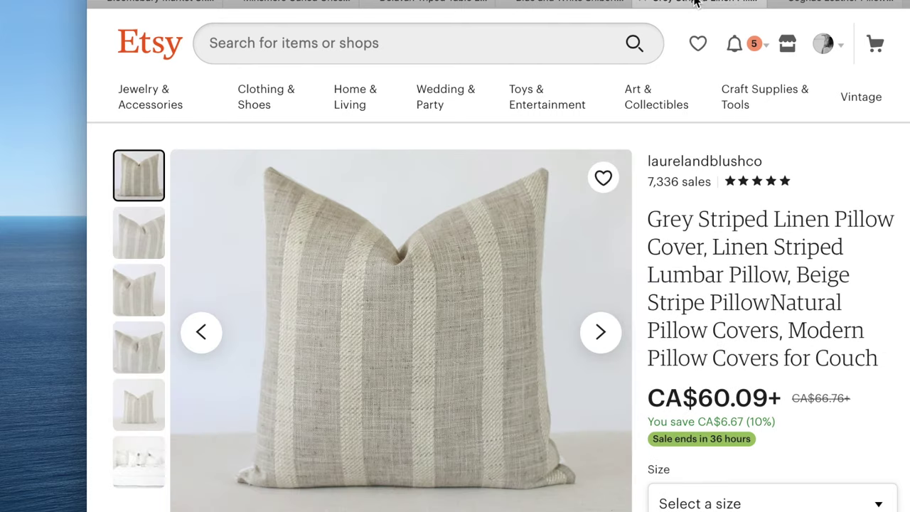
{"action": "left_click", "coordinate": [138, 237]}
{"action": "left_click", "coordinate": [141, 292]}
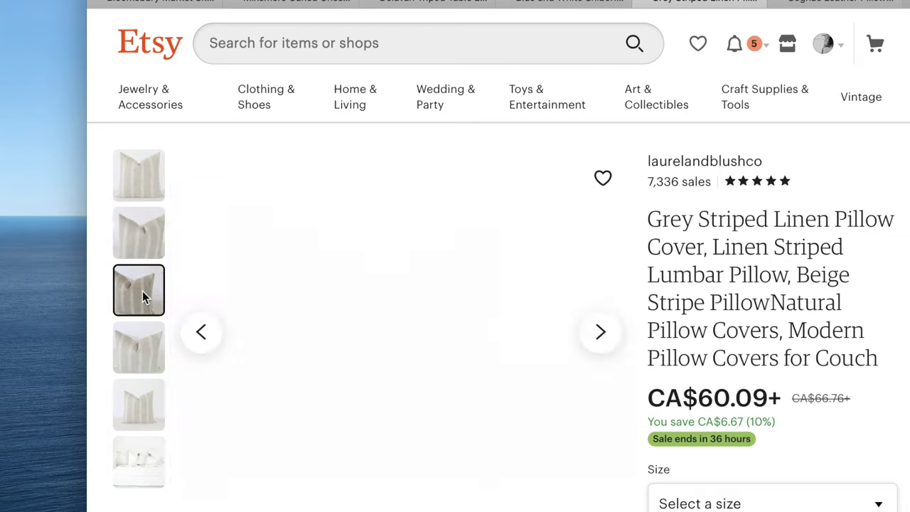
{"action": "left_click", "coordinate": [144, 347]}
{"action": "left_click", "coordinate": [147, 402]}
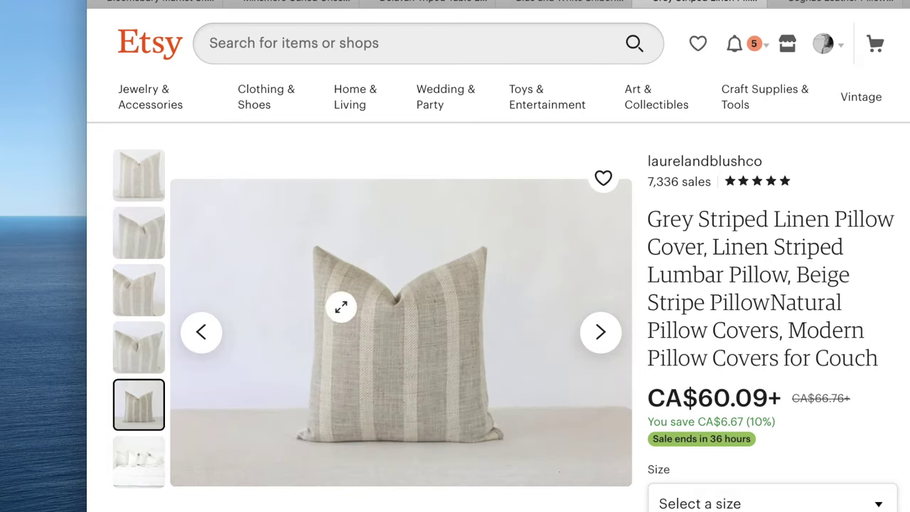
{"action": "right_click", "coordinate": [348, 321]}
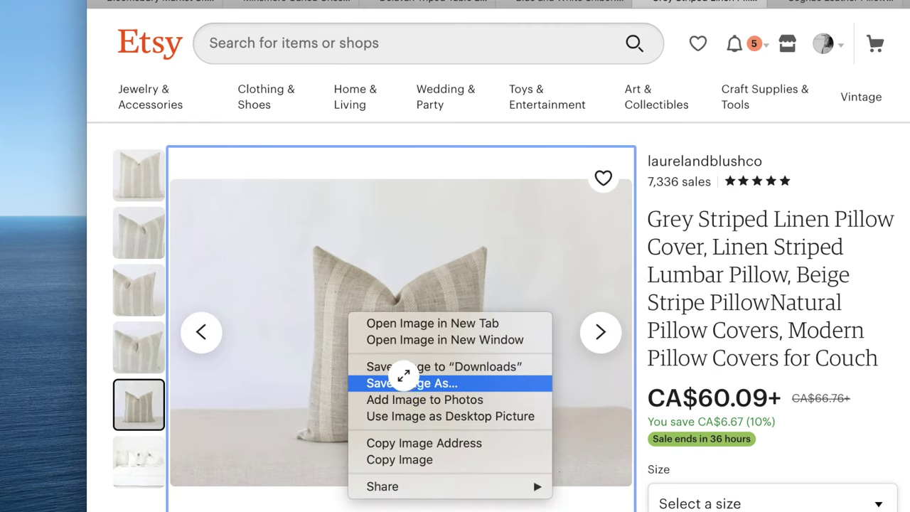
{"action": "left_click", "coordinate": [409, 382]}
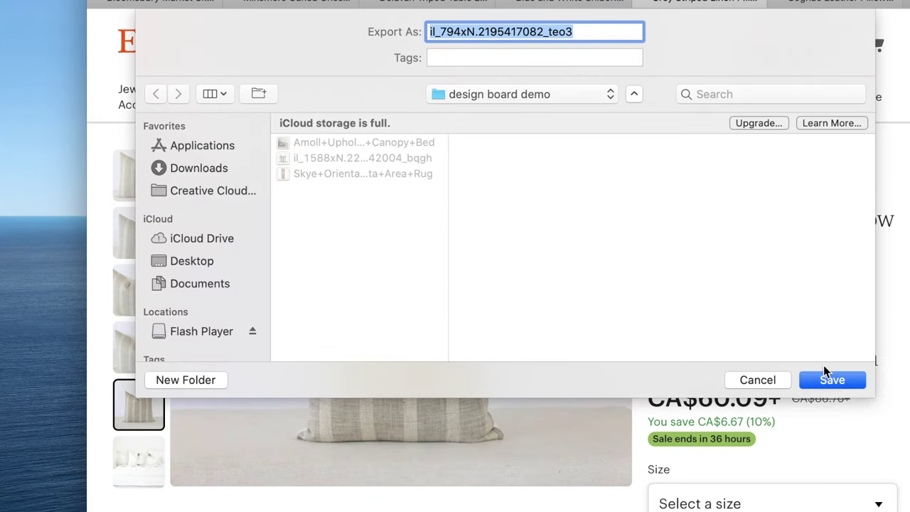
{"action": "left_click", "coordinate": [824, 382]}
Step: Save the Cognac Leather Pillow Cover's main photo into the design board demo folder and check the collected images in Finder
{"action": "left_click", "coordinate": [859, 3]}
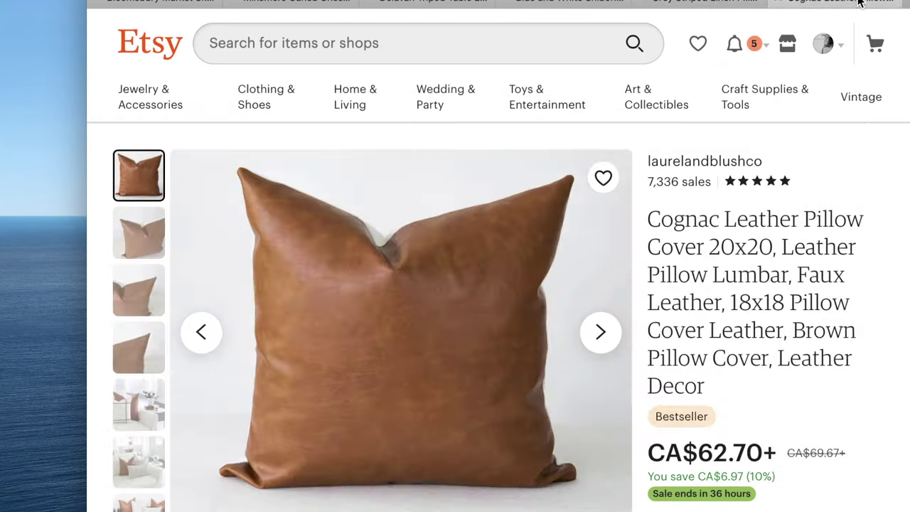
{"action": "right_click", "coordinate": [505, 268]}
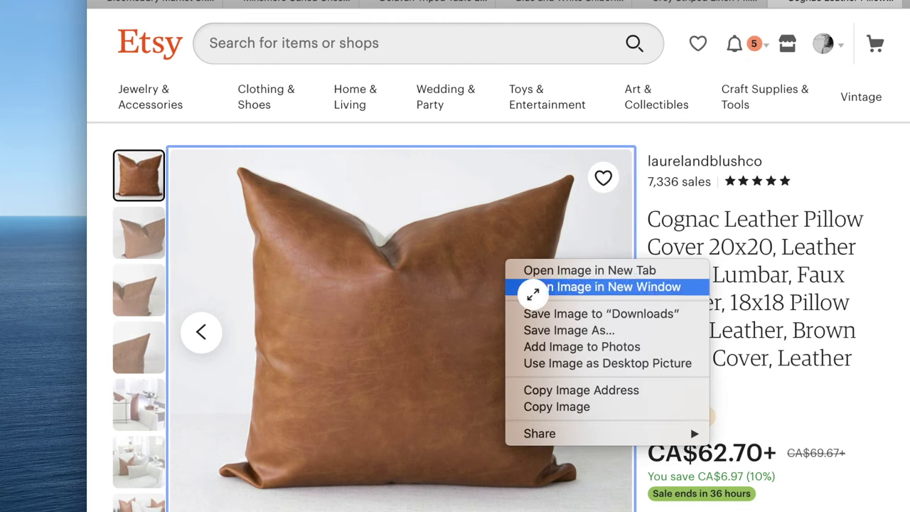
{"action": "left_click", "coordinate": [548, 330]}
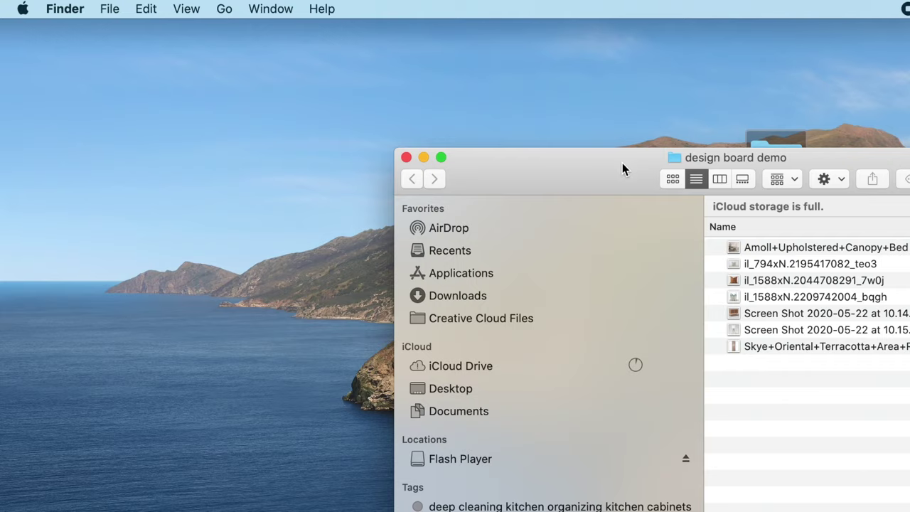
{"action": "left_click_drag", "start_coordinate": [624, 165], "coordinate": [397, 163]}
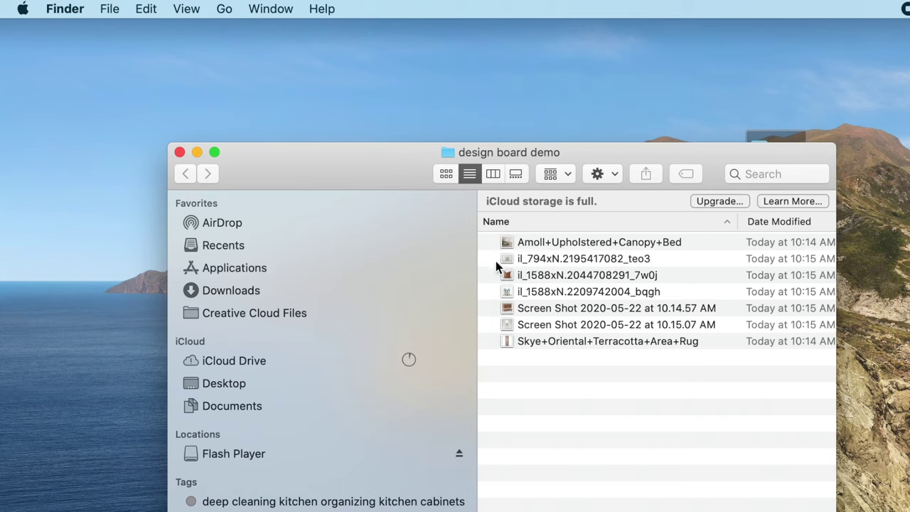
{"action": "left_click", "coordinate": [180, 154]}
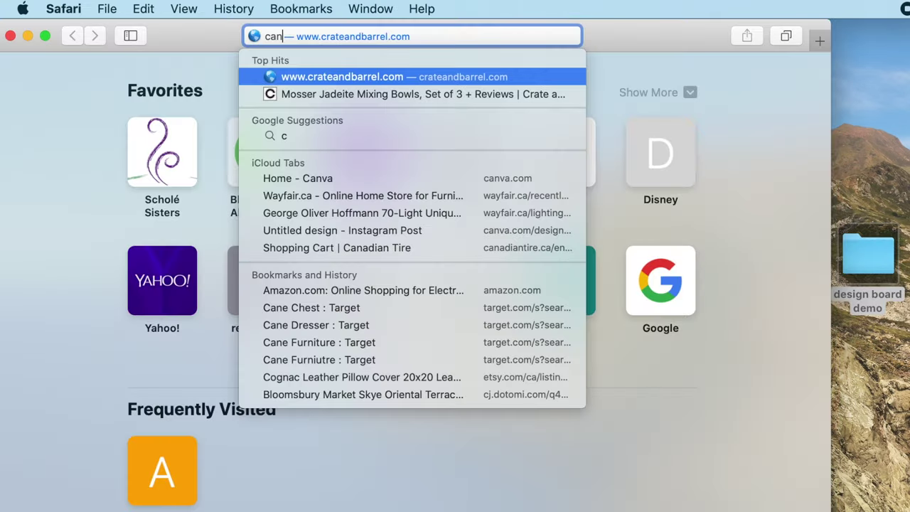
Step: Open the canva.com website in Safari
{"action": "type", "text": "bva"}
{"action": "key", "text": "BackSpace"}
{"action": "key", "text": "BackSpace"}
{"action": "type", "text": "va.com"}
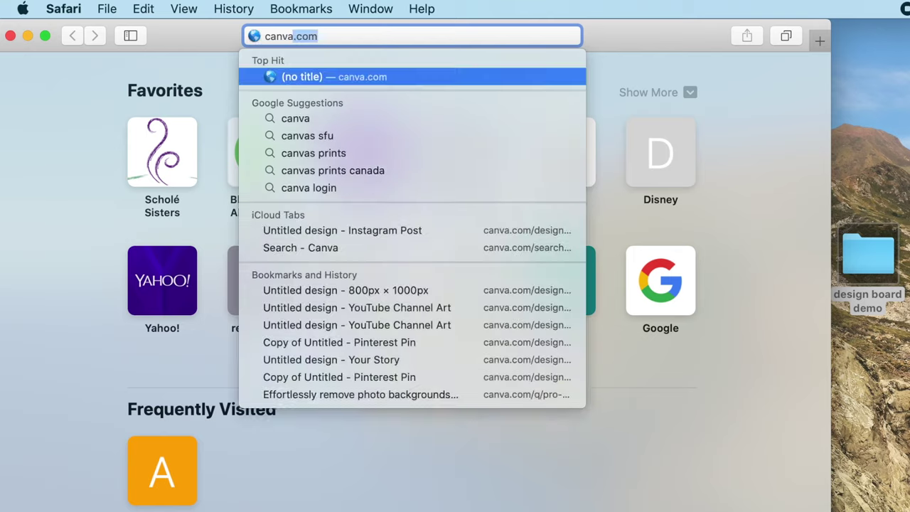
{"action": "key", "text": "Return"}
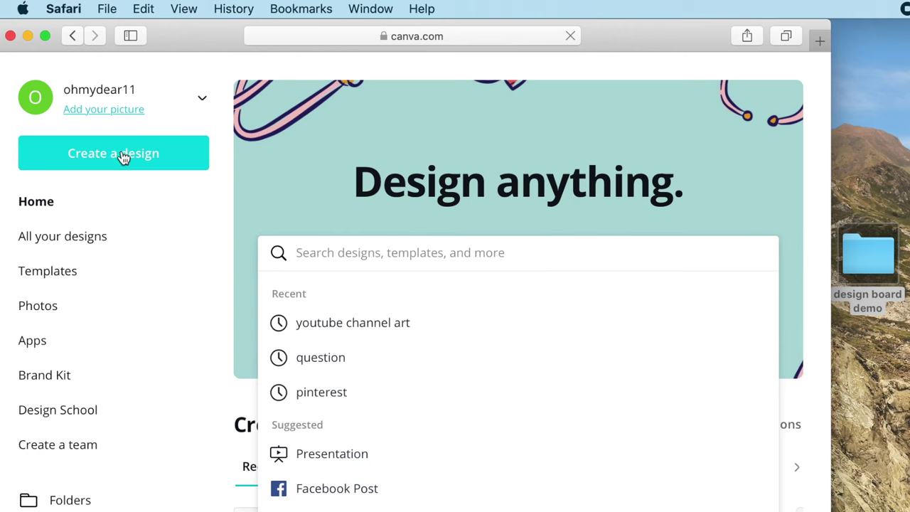
Step: Create a new Canva design with custom dimensions of 800 × 1000 px
{"action": "left_click", "coordinate": [121, 155]}
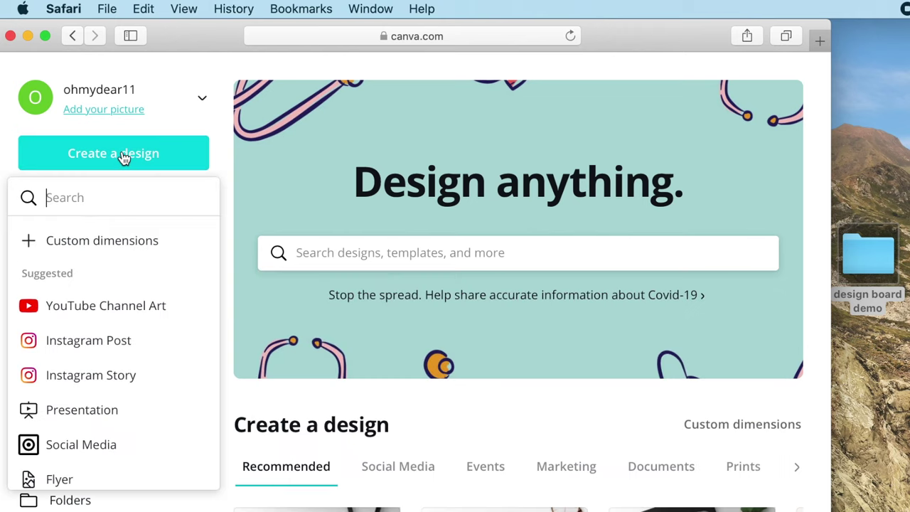
{"action": "left_click", "coordinate": [93, 254]}
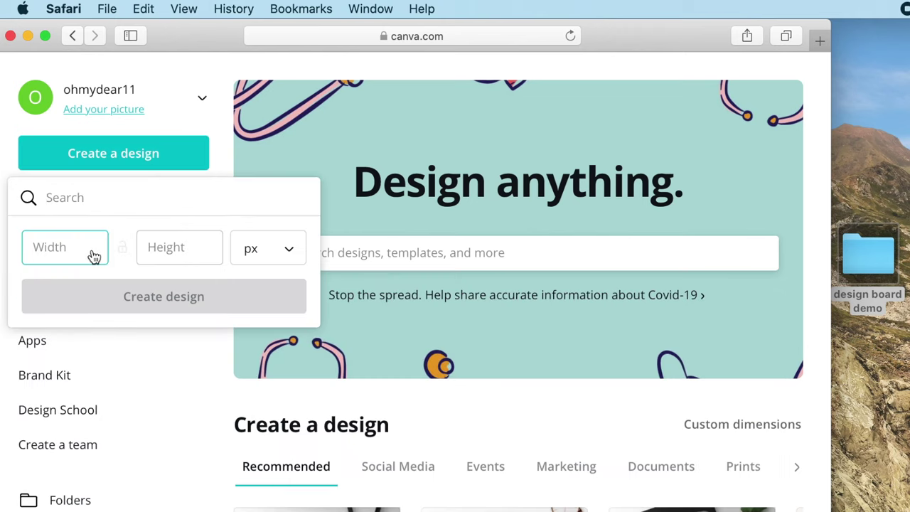
{"action": "type", "text": "800"}
{"action": "key", "text": "Tab"}
{"action": "type", "text": "1000"}
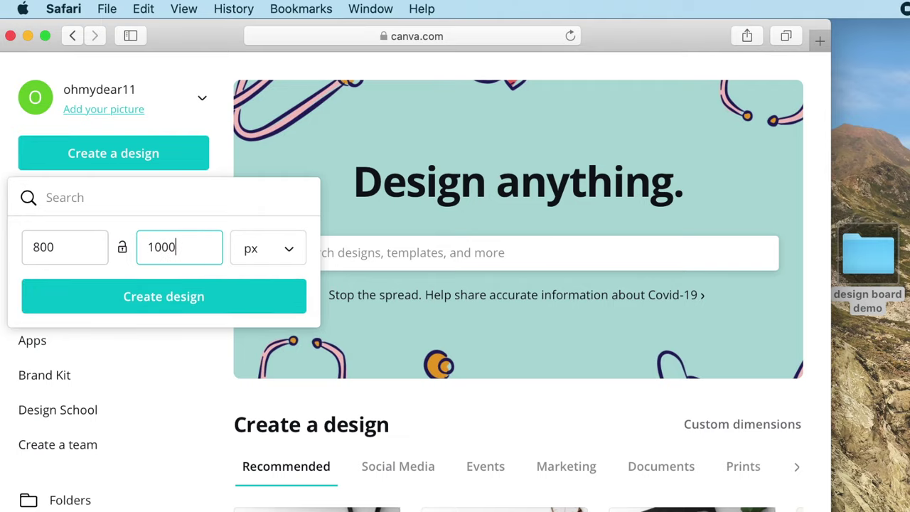
{"action": "left_click", "coordinate": [133, 303]}
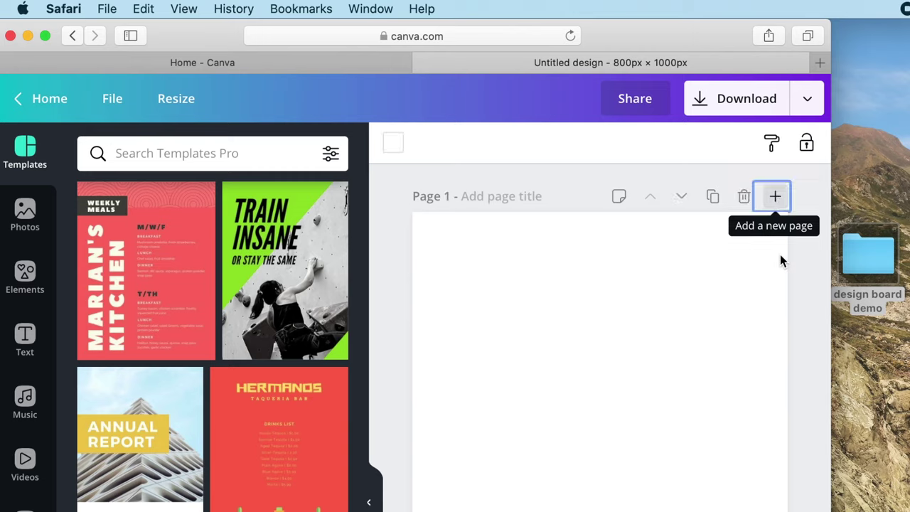
Step: Remove the extra blank page from the design and display the uploaded images
{"action": "left_click", "coordinate": [780, 259]}
{"action": "left_click", "coordinate": [747, 318]}
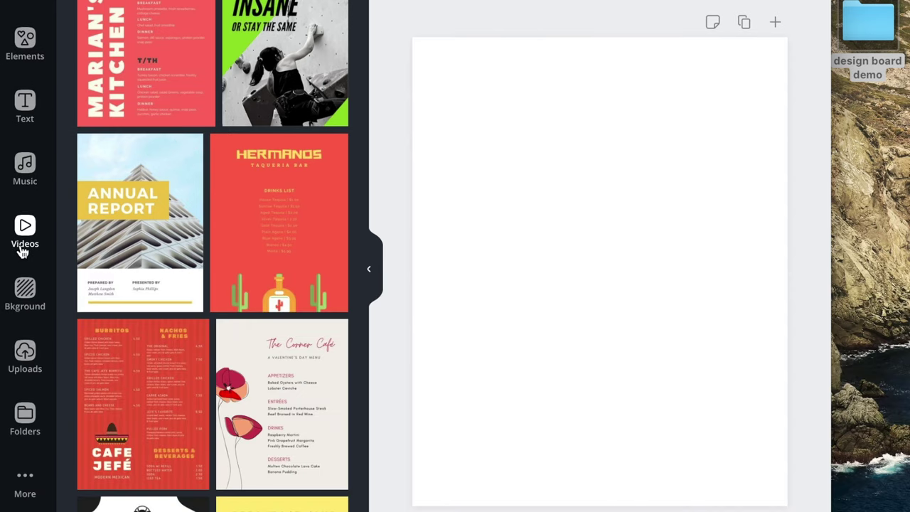
{"action": "left_click", "coordinate": [25, 356]}
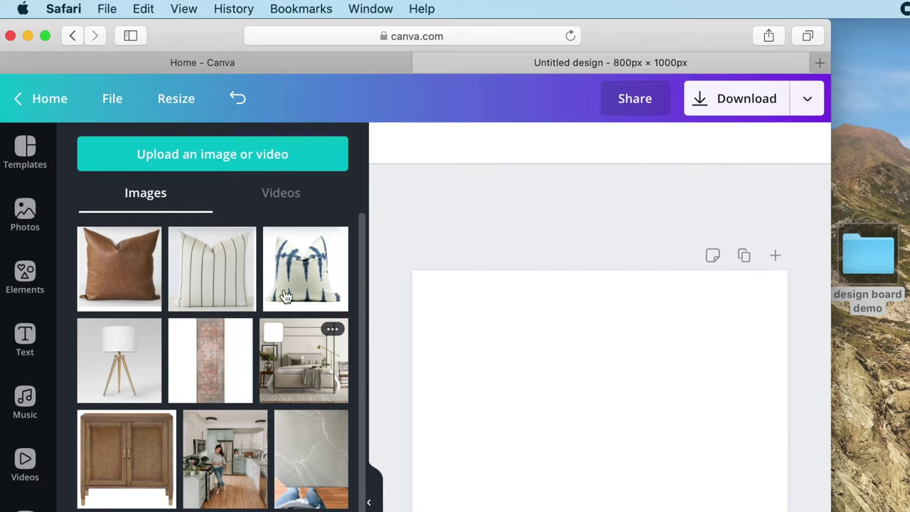
Step: Upload the Amoll+Upholstered+Canopy+Bed image from the design board demo folder
{"action": "left_click", "coordinate": [234, 158]}
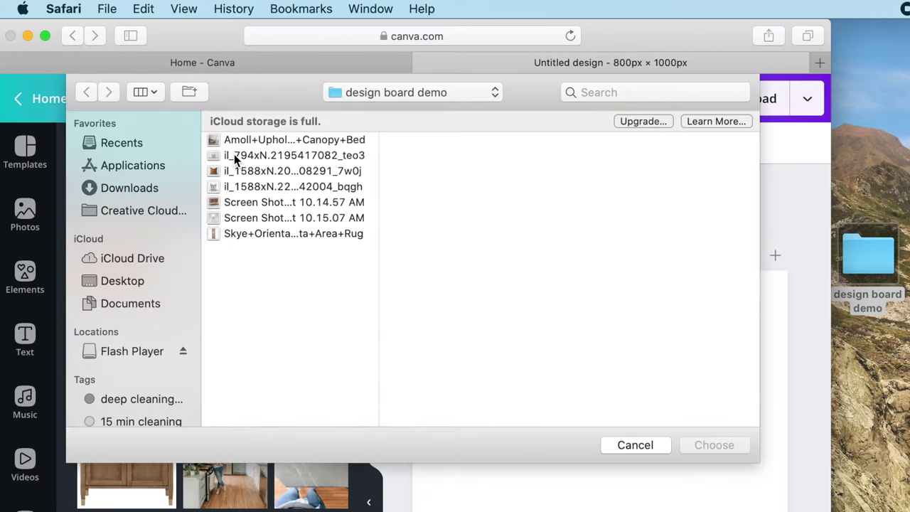
{"action": "left_click", "coordinate": [421, 94]}
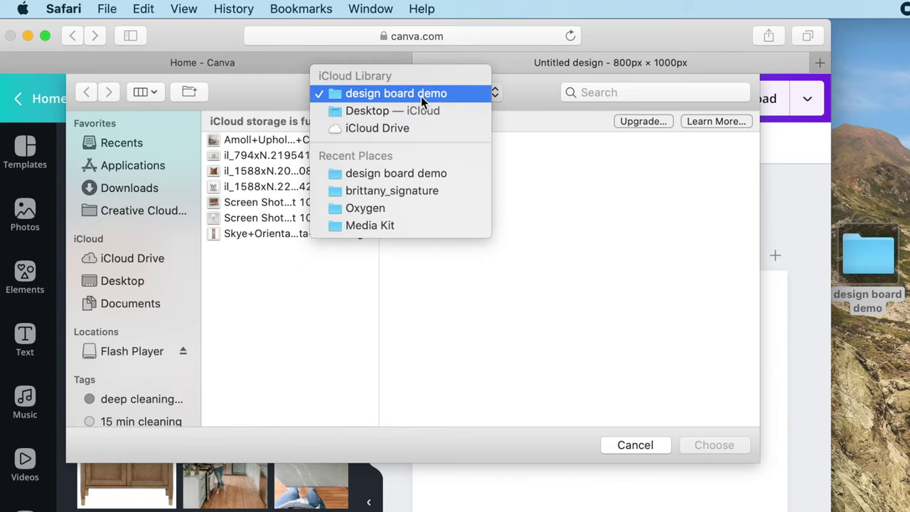
{"action": "left_click", "coordinate": [421, 96]}
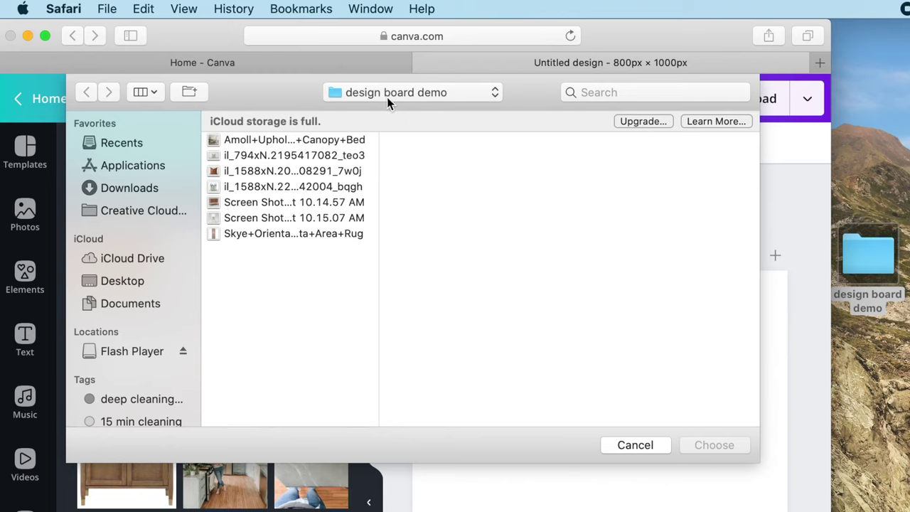
{"action": "left_click", "coordinate": [312, 141]}
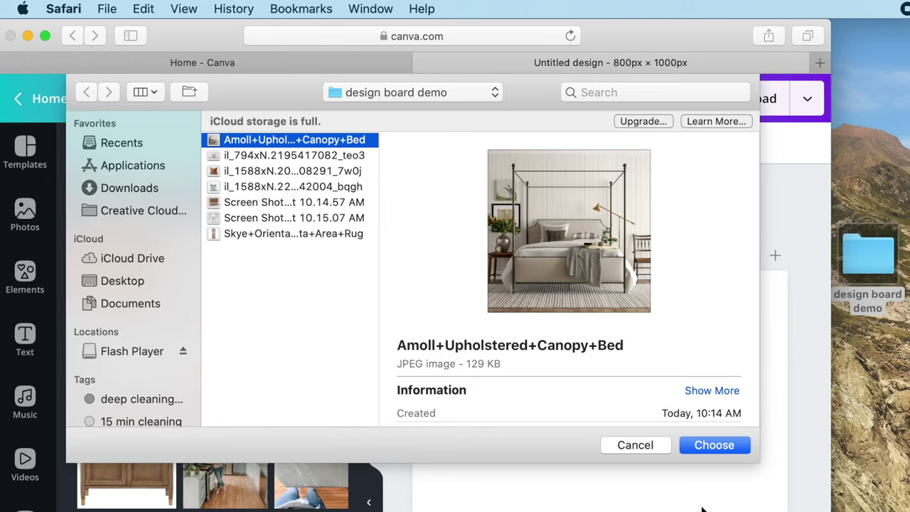
{"action": "left_click", "coordinate": [705, 449]}
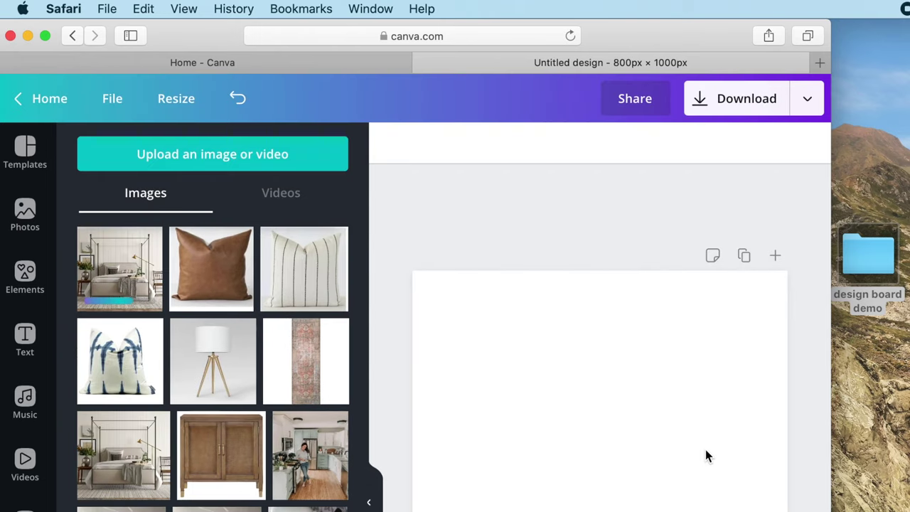
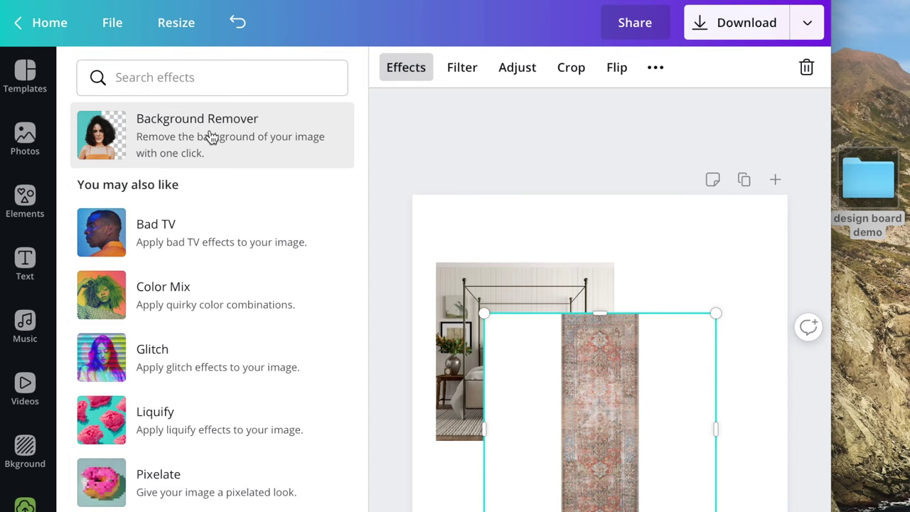
Step: Remove the rug image's background, enlarge the rug, and place it to the right of the canopy bed photo
{"action": "left_click", "coordinate": [212, 136]}
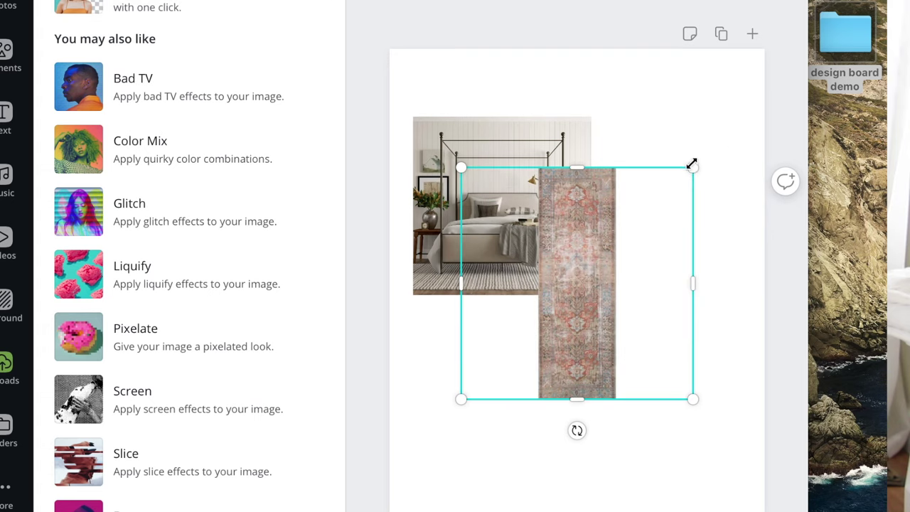
{"action": "left_click_drag", "start_coordinate": [693, 165], "coordinate": [764, 95]}
{"action": "left_click_drag", "start_coordinate": [621, 224], "coordinate": [689, 257]}
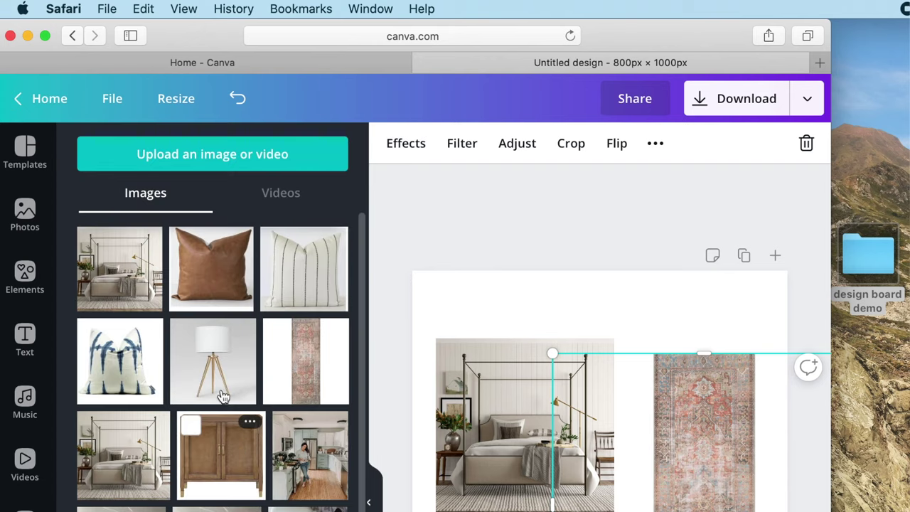
Step: Upload the cane cabinet screenshot taken at 10.14.57 AM from the design board demo folder
{"action": "left_click", "coordinate": [227, 157]}
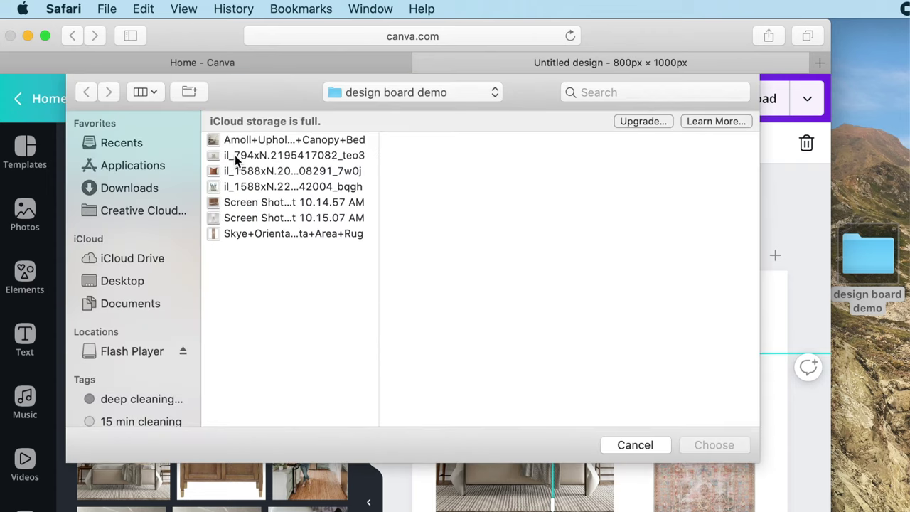
{"action": "left_click", "coordinate": [246, 202]}
{"action": "left_click", "coordinate": [714, 445]}
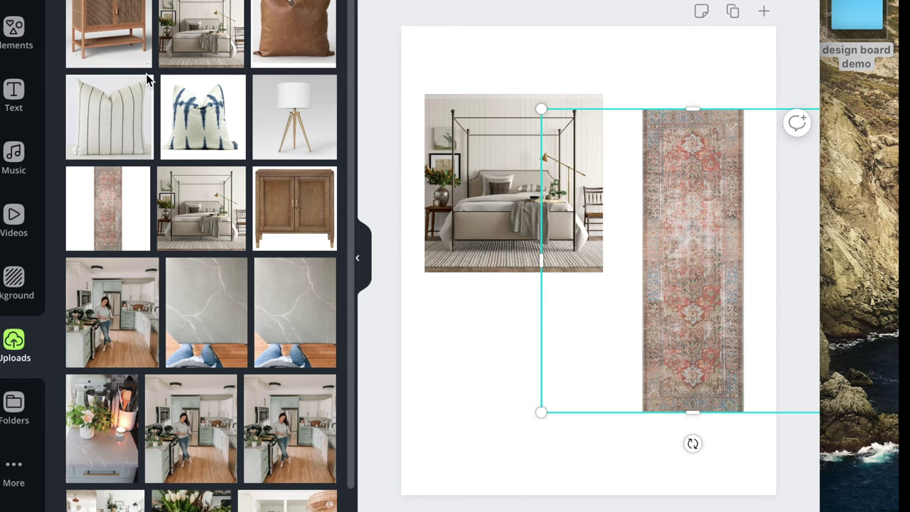
Step: Add the cane cabinet to the page with its background removed, shrunk and placed below the bed photo
{"action": "left_click", "coordinate": [114, 26]}
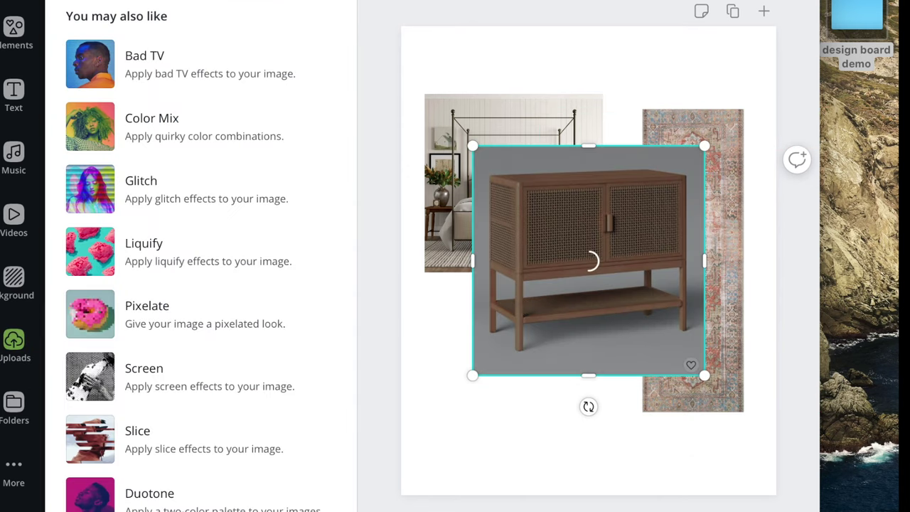
{"action": "left_click_drag", "start_coordinate": [705, 146], "coordinate": [663, 237]}
{"action": "left_click_drag", "start_coordinate": [603, 277], "coordinate": [632, 350]}
Step: Add the tripod table lamp with its background removed, shrunk to stand on the cane cabinet
{"action": "left_click", "coordinate": [14, 341]}
{"action": "left_click", "coordinate": [296, 114]}
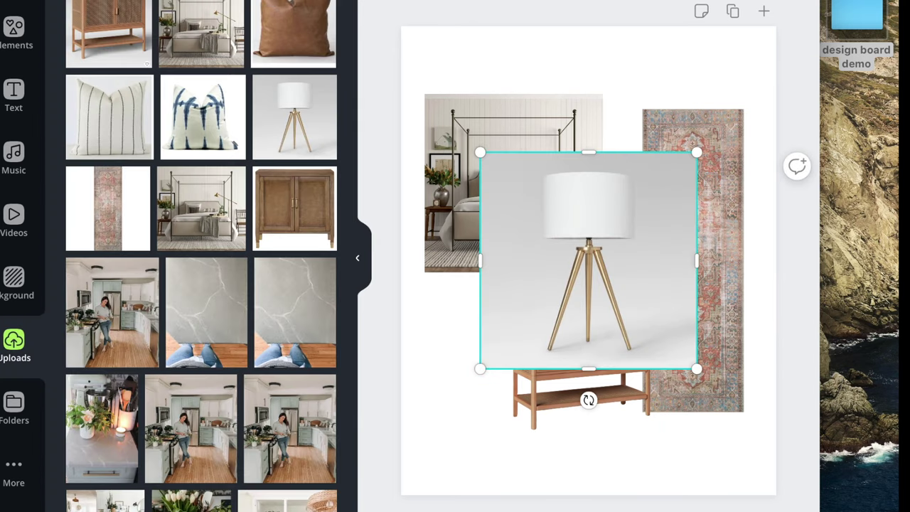
{"action": "left_click_drag", "start_coordinate": [697, 152], "coordinate": [671, 200]}
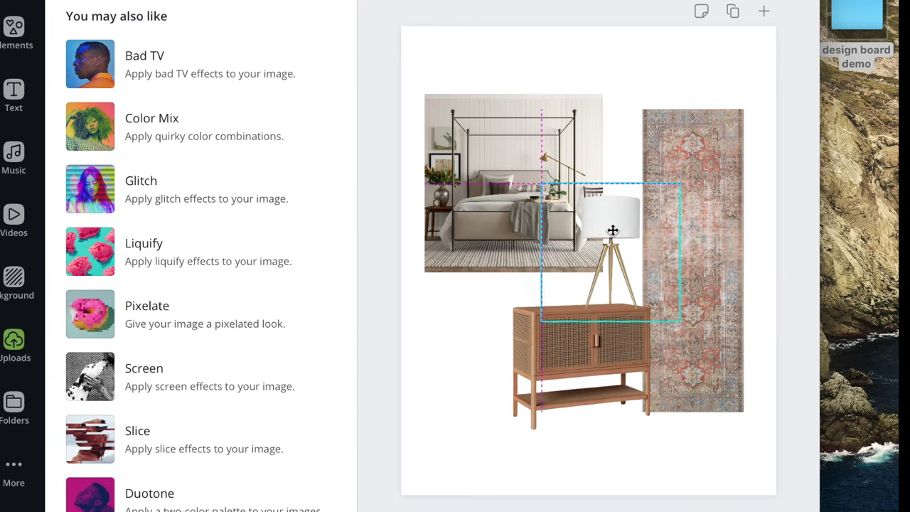
Step: Add the blue-patterned pillow with its background removed, shrunk and placed in the page's lower-left corner
{"action": "left_click", "coordinate": [13, 341]}
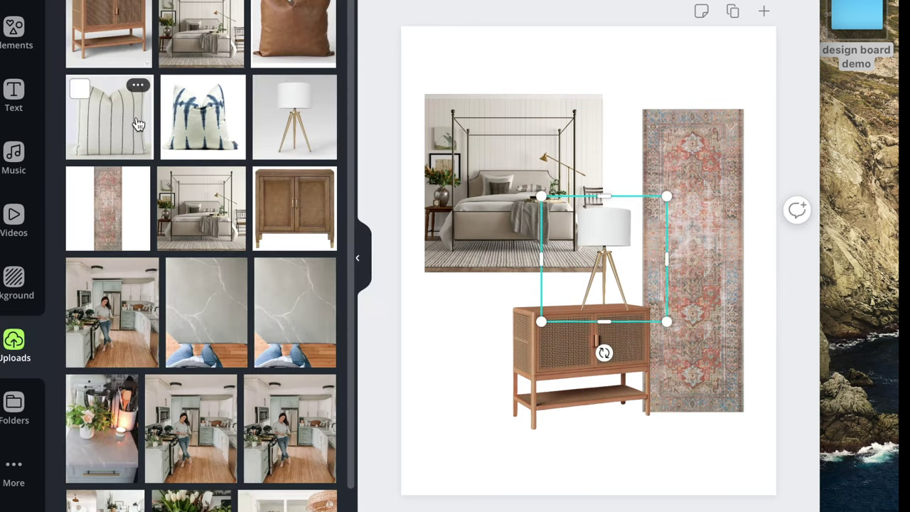
{"action": "left_click", "coordinate": [203, 118]}
{"action": "left_click_drag", "start_coordinate": [693, 155], "coordinate": [605, 250]}
{"action": "left_click_drag", "start_coordinate": [543, 308], "coordinate": [461, 414]}
Step: Move the cane cabinet and the table lamp up closer to the bed photo
{"action": "left_click_drag", "start_coordinate": [559, 377], "coordinate": [559, 311]}
{"action": "left_click_drag", "start_coordinate": [606, 251], "coordinate": [607, 227]}
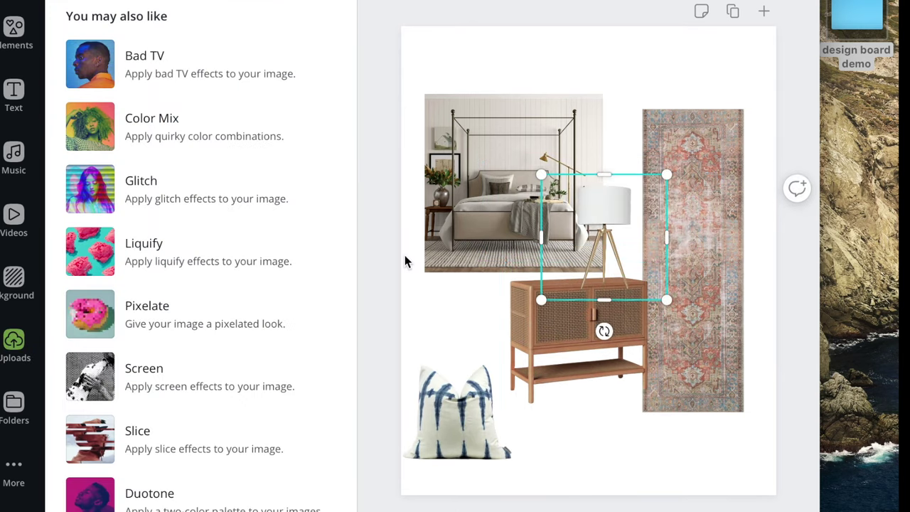
Step: Add the cognac leather pillow with its background removed, shrunk and overlapping the blue-patterned pillow's right side
{"action": "left_click", "coordinate": [12, 341]}
{"action": "left_click", "coordinate": [294, 28]}
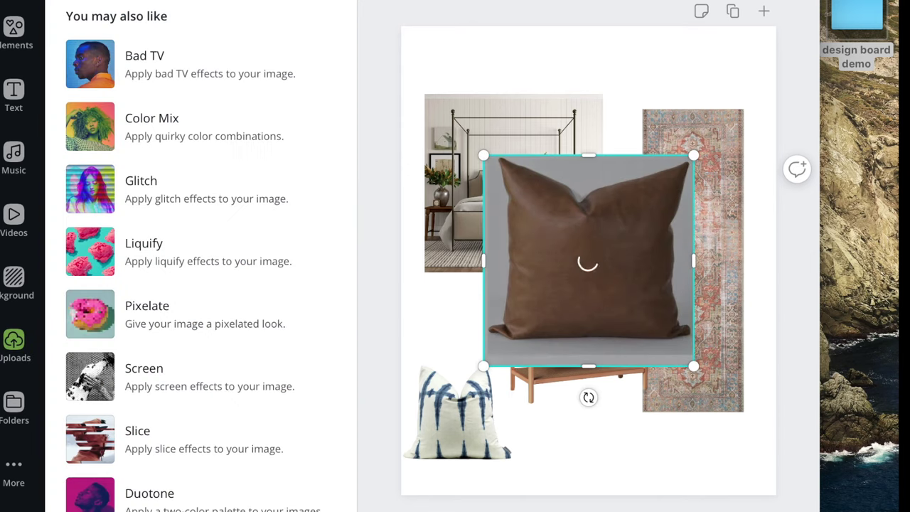
{"action": "left_click_drag", "start_coordinate": [694, 155], "coordinate": [636, 270]}
{"action": "left_click_drag", "start_coordinate": [562, 313], "coordinate": [538, 427]}
{"action": "left_click_drag", "start_coordinate": [590, 360], "coordinate": [565, 384]}
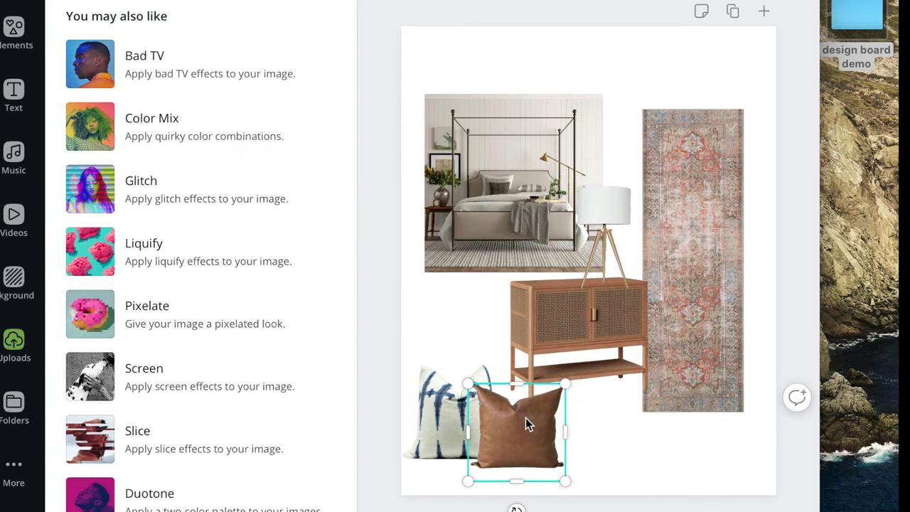
Step: Try the leather pillow one layer behind the blue-patterned pillow and bring it forward again
{"action": "left_click", "coordinate": [426, 1]}
{"action": "left_click", "coordinate": [386, 3]}
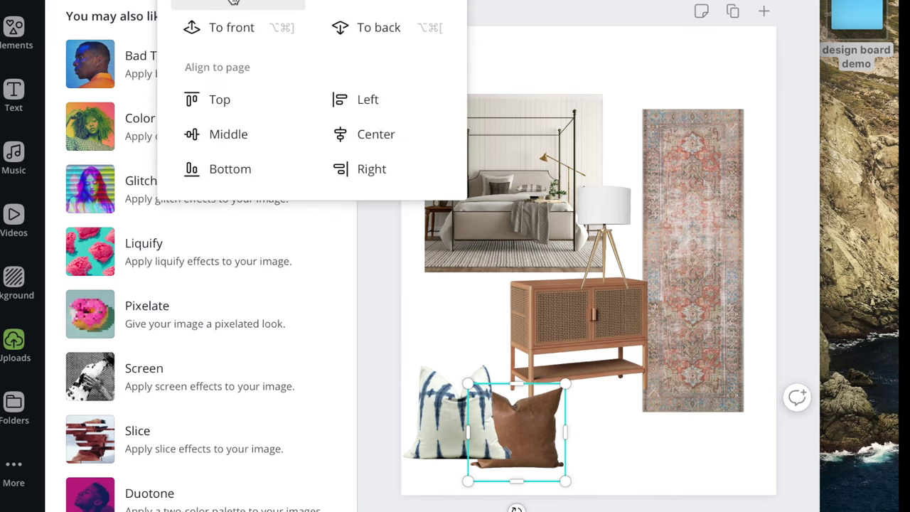
{"action": "left_click", "coordinate": [231, 4]}
Step: Add the striped pillow with its background removed, shrunk and placed in front of the other two pillows
{"action": "left_click", "coordinate": [510, 1]}
{"action": "left_click", "coordinate": [68, 132]}
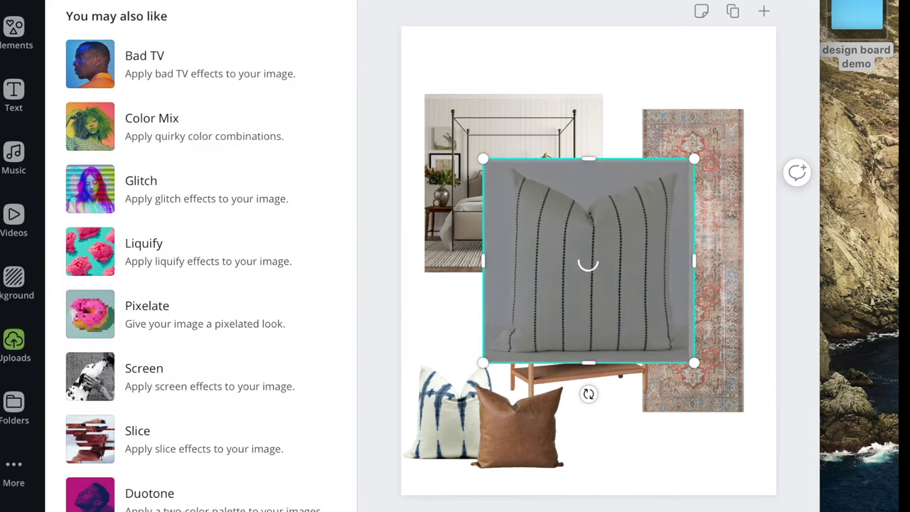
{"action": "left_click_drag", "start_coordinate": [696, 159], "coordinate": [553, 298]}
{"action": "left_click_drag", "start_coordinate": [498, 341], "coordinate": [481, 428]}
Step: Shift the cane cabinet and lamp down and enlarge the canopy bed photo to fill the space above them
{"action": "left_click_drag", "start_coordinate": [605, 324], "coordinate": [605, 339]}
{"action": "left_click_drag", "start_coordinate": [605, 226], "coordinate": [606, 238]}
{"action": "left_click", "coordinate": [498, 249]}
{"action": "left_click_drag", "start_coordinate": [603, 271], "coordinate": [624, 304]}
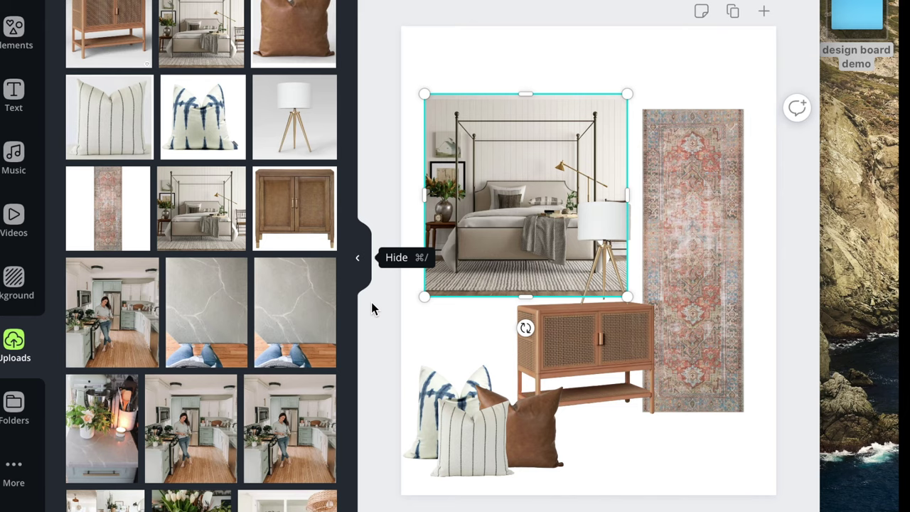
Step: Enlarge the rug slightly and reposition it along the page's right side beside the bed and cabinet
{"action": "left_click", "coordinate": [721, 219]}
{"action": "left_click_drag", "start_coordinate": [539, 411], "coordinate": [519, 437]}
{"action": "left_click_drag", "start_coordinate": [708, 294], "coordinate": [717, 315]}
{"action": "left_click", "coordinate": [638, 59]}
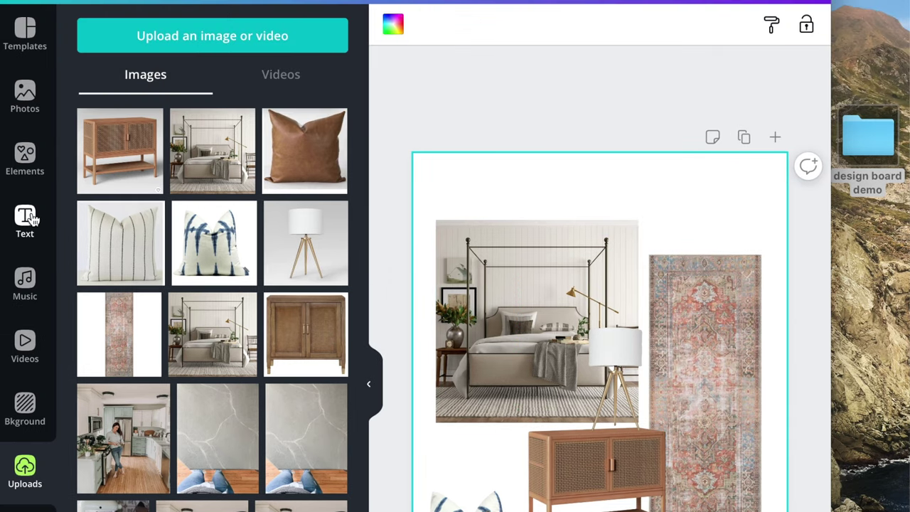
Step: Add a heading to the page with the text "Modern Cottage Bedroom"
{"action": "left_click", "coordinate": [34, 219]}
{"action": "left_click", "coordinate": [148, 113]}
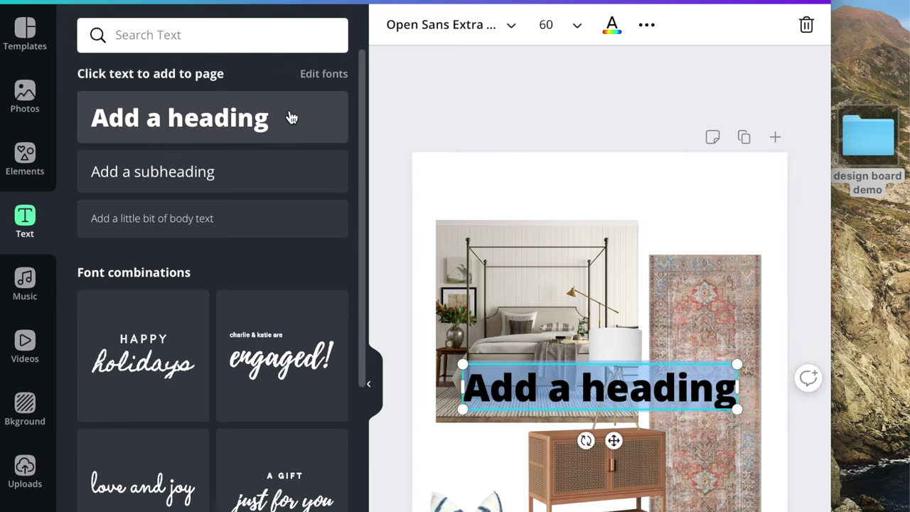
{"action": "type", "text": "Modern Co"}
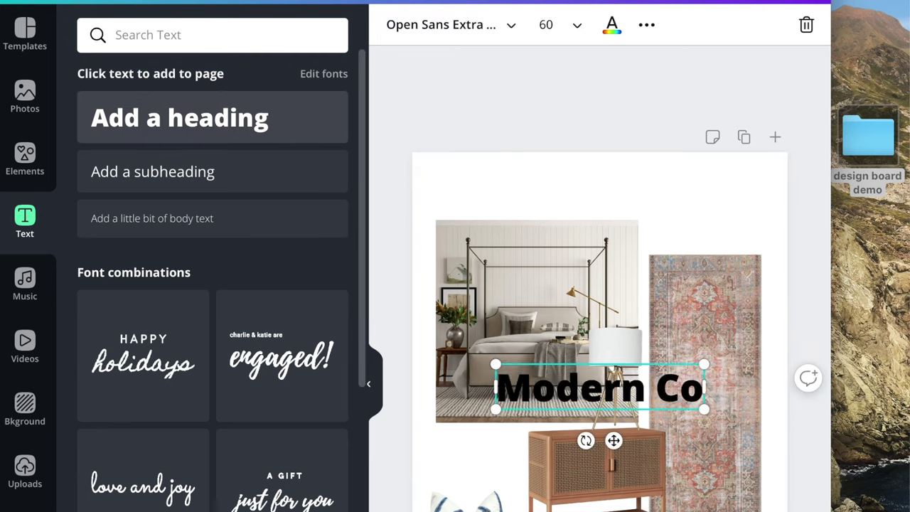
{"action": "type", "text": "ttage Bedroom"}
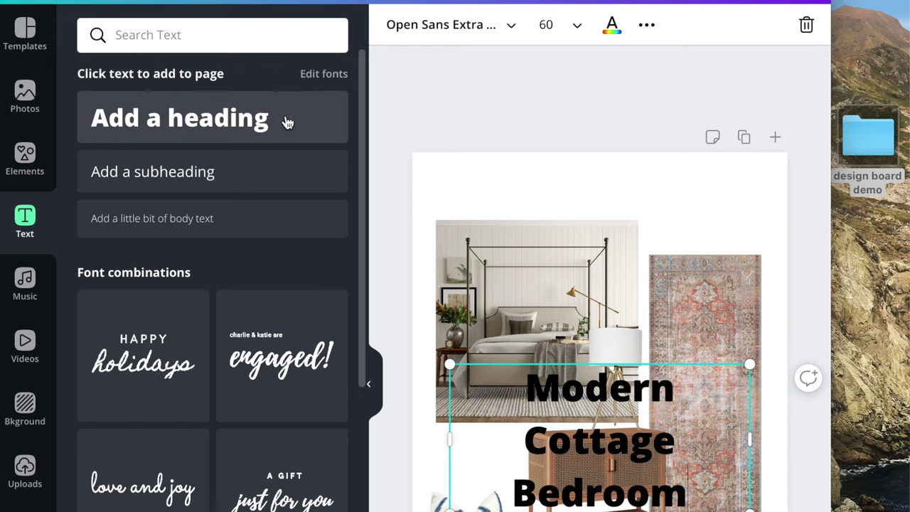
Step: Set the heading's font to Brittany Signature Regular
{"action": "left_click", "coordinate": [441, 27]}
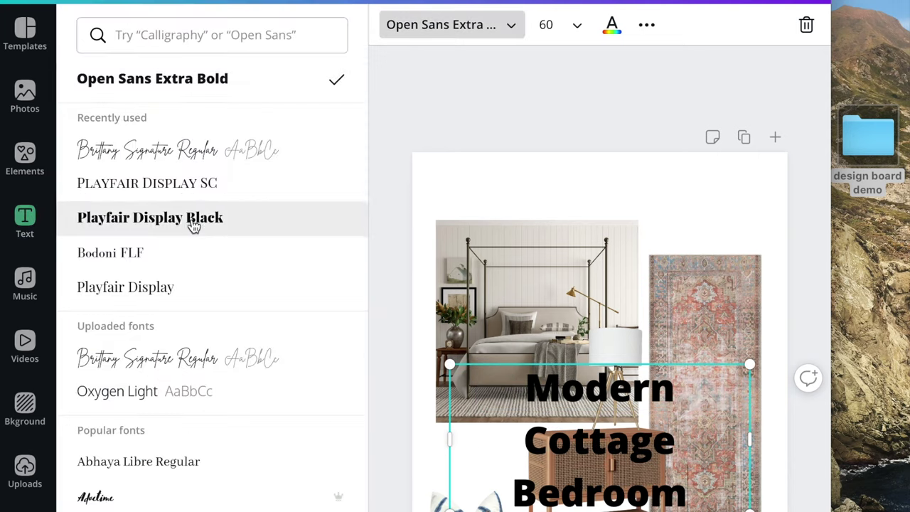
{"action": "left_click", "coordinate": [206, 364]}
Step: Place the heading above the bed photo and widen its text box so the title fits on one line
{"action": "left_click", "coordinate": [661, 223]}
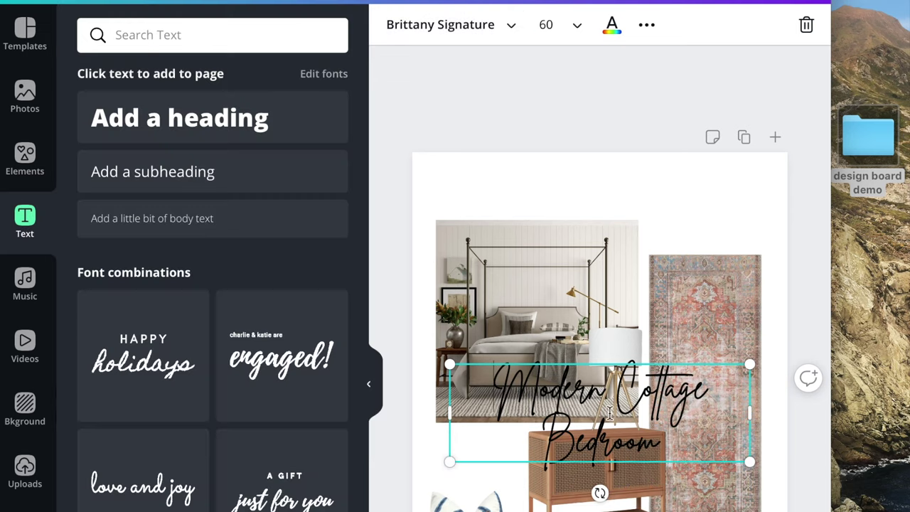
{"action": "left_click", "coordinate": [709, 211]}
{"action": "left_click_drag", "start_coordinate": [617, 384], "coordinate": [570, 180]}
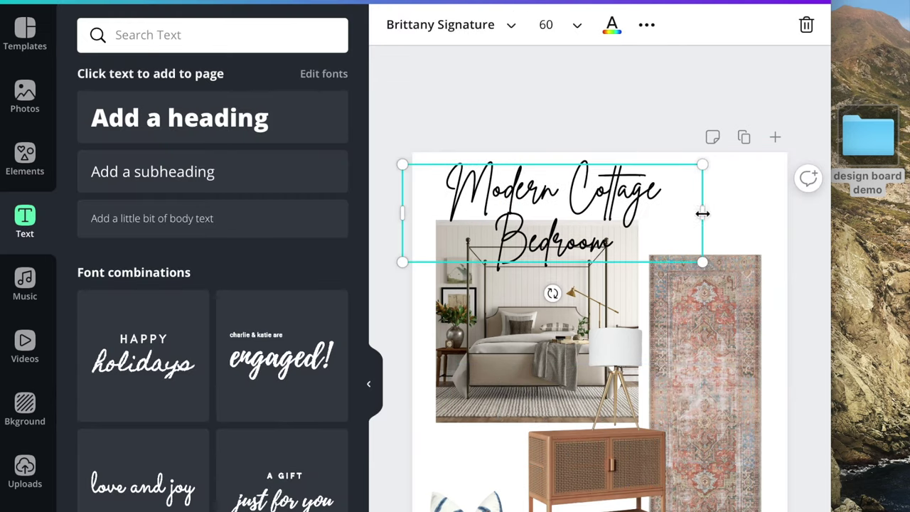
{"action": "left_click_drag", "start_coordinate": [703, 211], "coordinate": [806, 205]}
{"action": "left_click", "coordinate": [599, 88]}
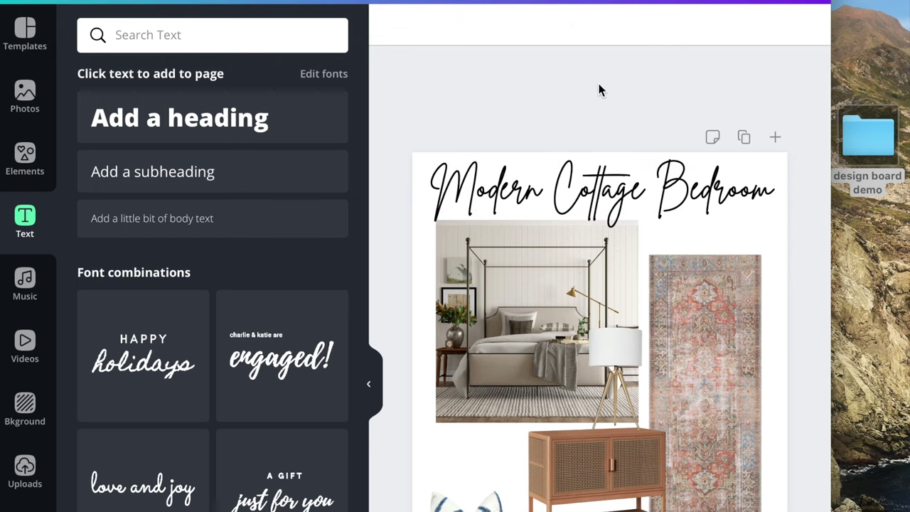
Step: Download the design as a PNG at 1x size, 800 x 1000 px
{"action": "left_click", "coordinate": [740, 73]}
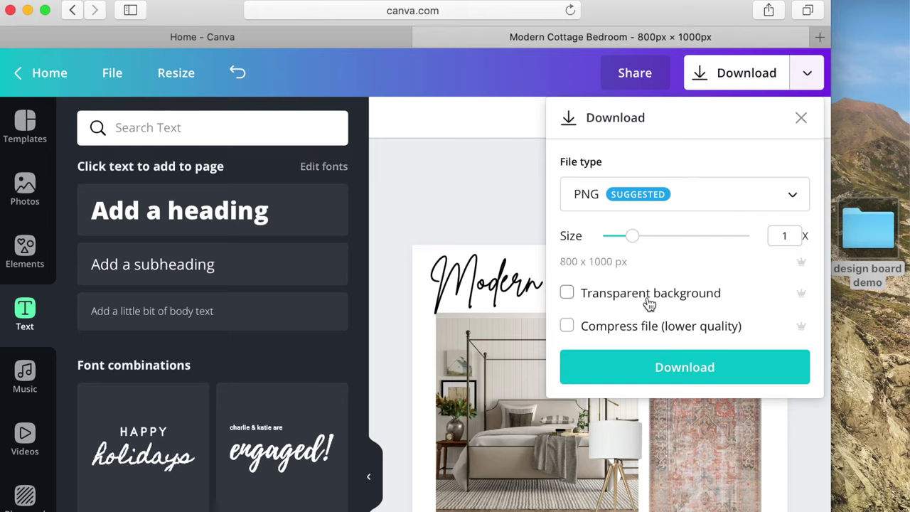
{"action": "left_click", "coordinate": [661, 368]}
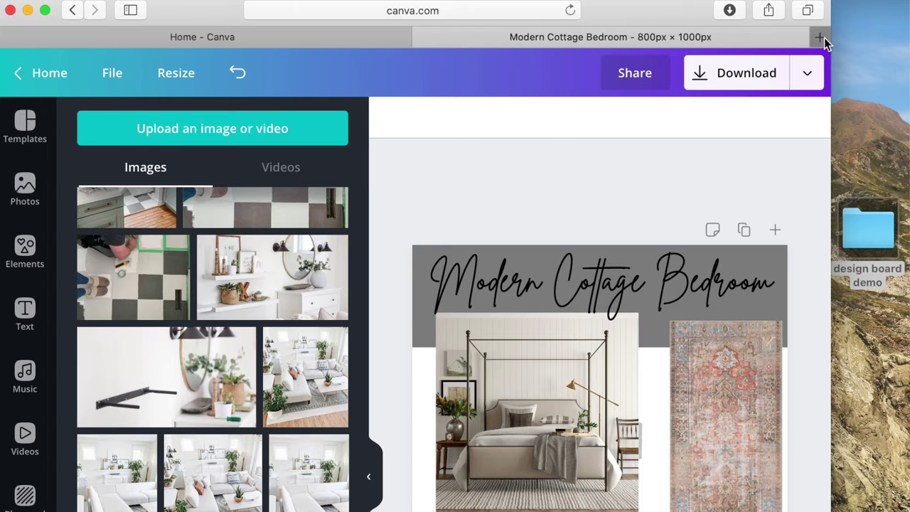
Step: Open the Target website in a new browser tab and search it for "cane chest"
{"action": "left_click", "coordinate": [820, 37]}
{"action": "type", "text": "target"}
{"action": "key", "text": "Return"}
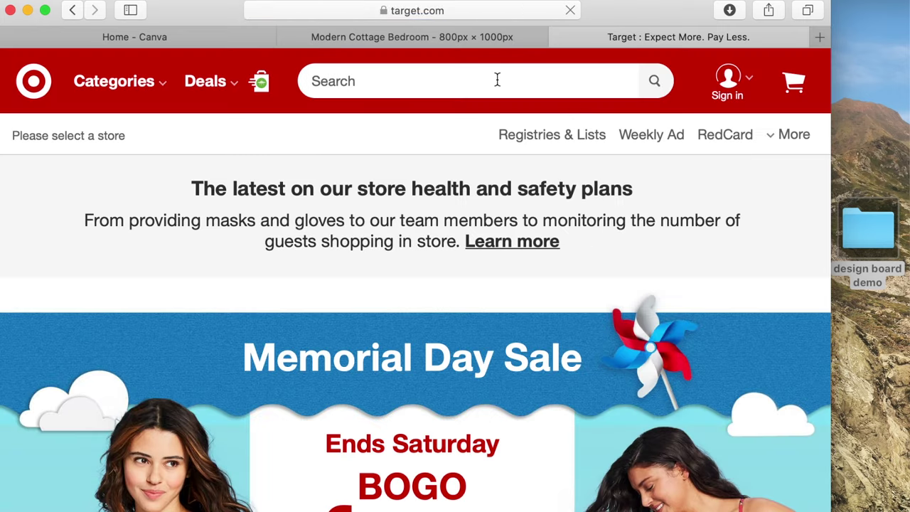
{"action": "left_click", "coordinate": [497, 80]}
{"action": "type", "text": "ca"}
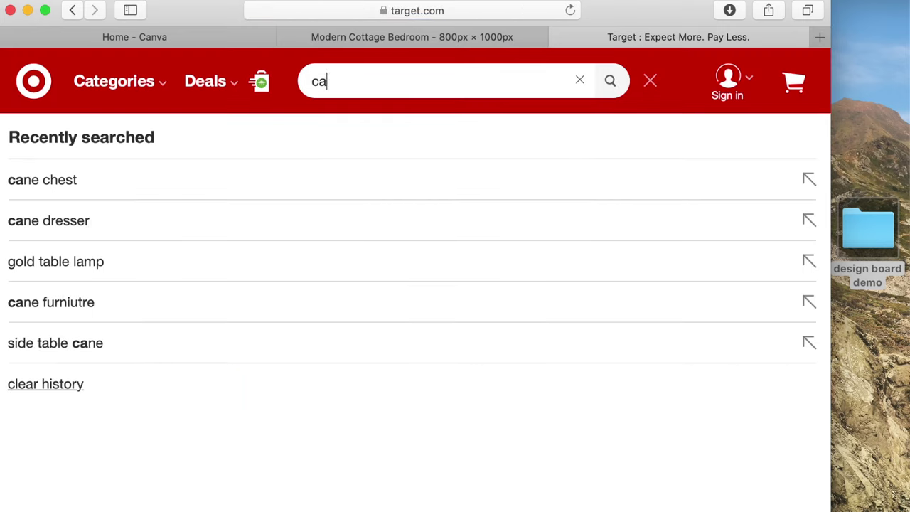
{"action": "type", "text": "ne chest"}
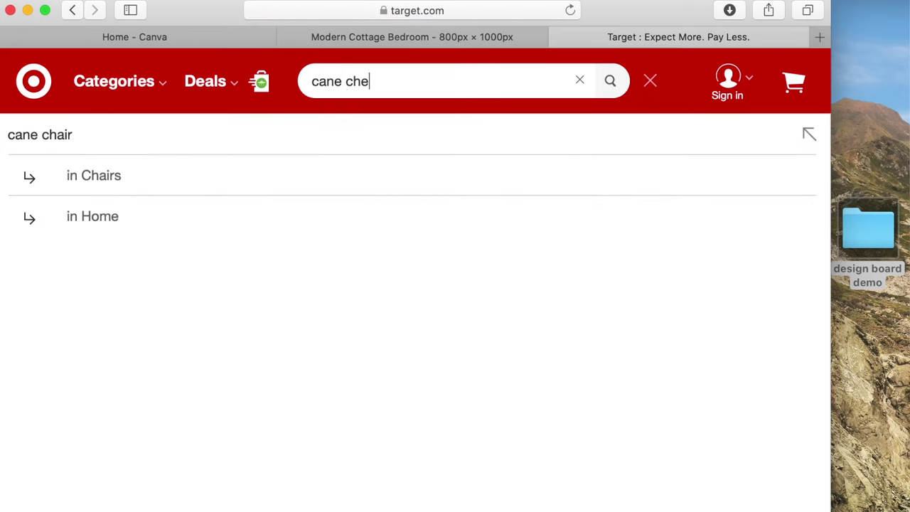
{"action": "key", "text": "Return"}
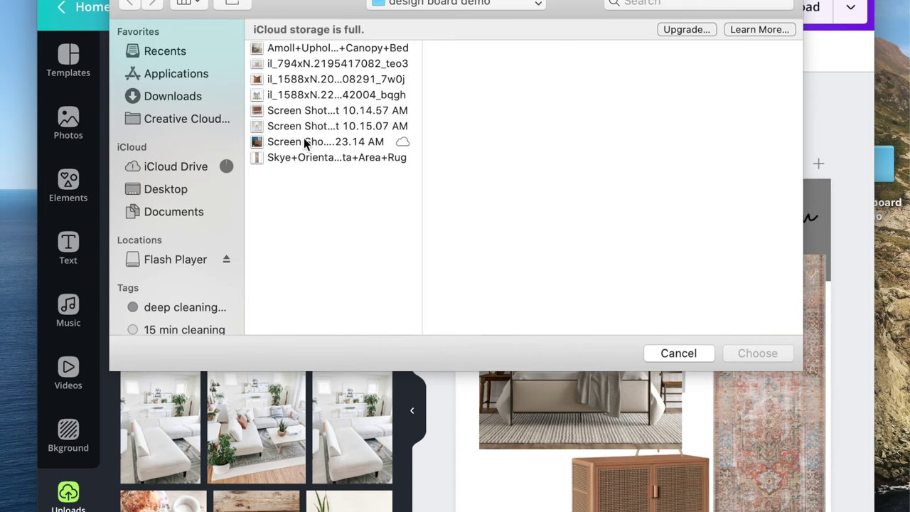
Step: Upload the 10.23.14 AM cabinet screenshot from the design board demo folder and add it to the design
{"action": "left_click", "coordinate": [306, 142]}
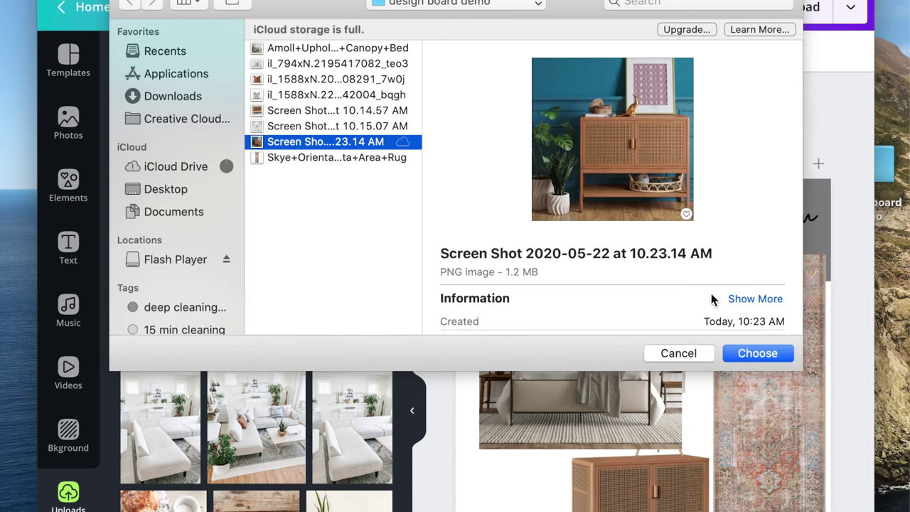
{"action": "left_click", "coordinate": [758, 353]}
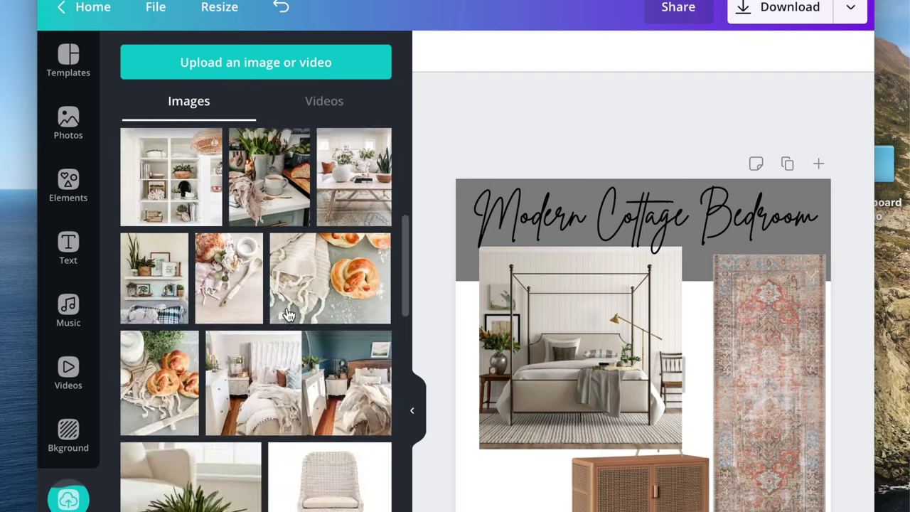
{"action": "left_click", "coordinate": [174, 187]}
Step: Remove the background from the new cabinet image and move the cut-out up over the bed photo
{"action": "left_click", "coordinate": [455, 4]}
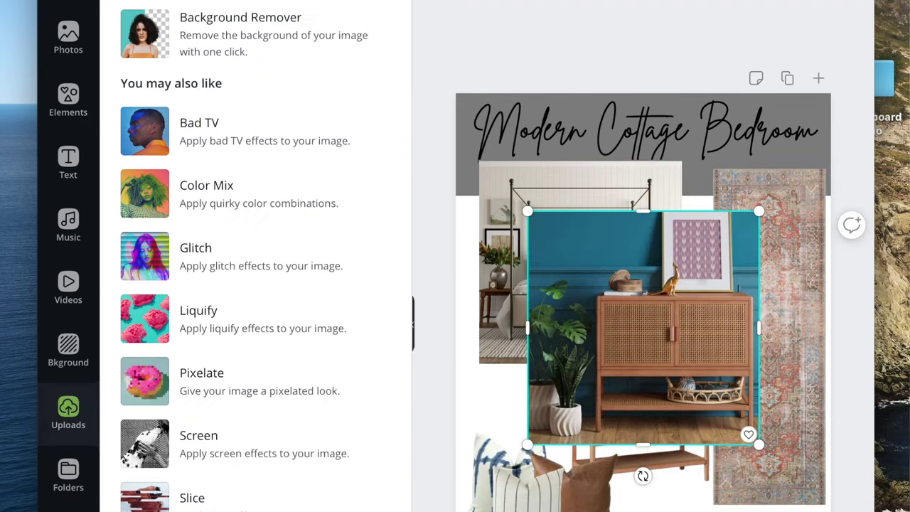
{"action": "left_click", "coordinate": [321, 42]}
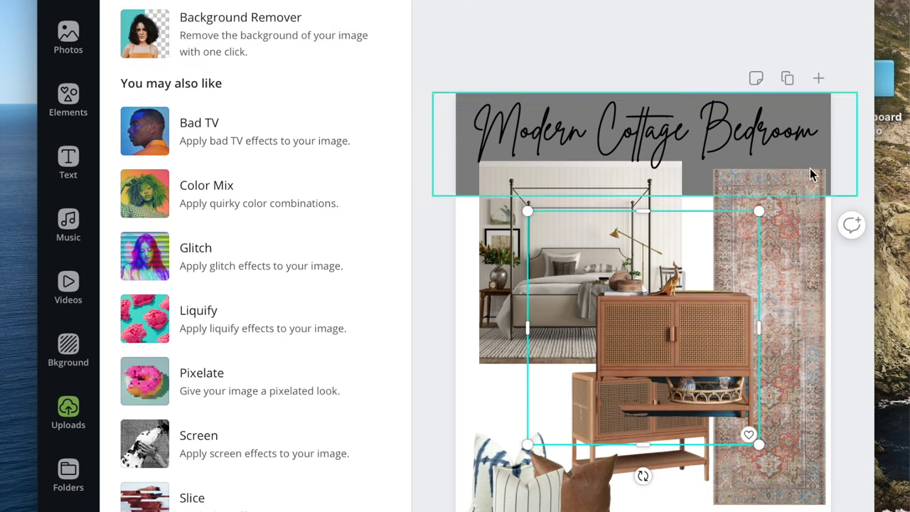
{"action": "left_click_drag", "start_coordinate": [727, 346], "coordinate": [693, 262]}
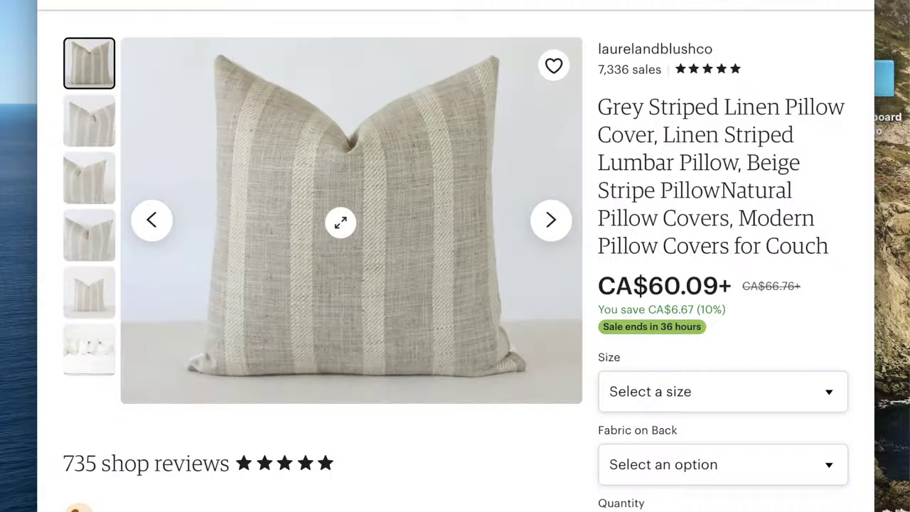
Step: Save the grey striped linen pillow photo from its shop page, add it to the design and remove its background
{"action": "right_click", "coordinate": [345, 237]}
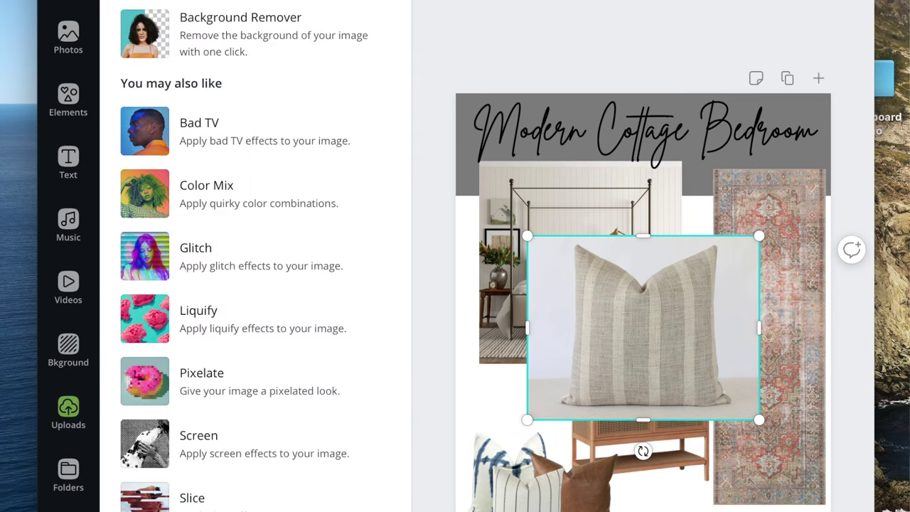
{"action": "left_click", "coordinate": [291, 35]}
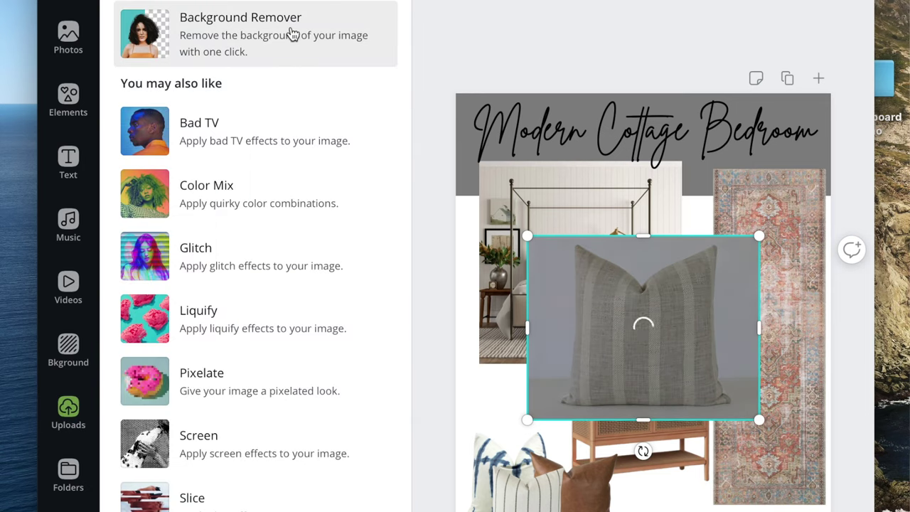